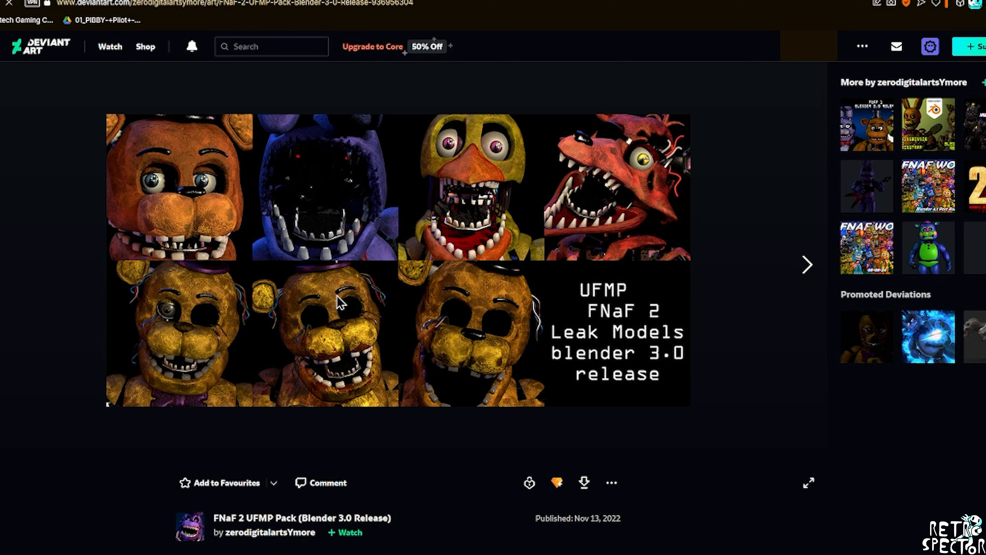
# Open the Google Drive download folder linked in the FNaF 2 UFMP Pack (Blender 3.0 Release) description.
pyautogui.scroll(-4, 528, 306)
pyautogui.scroll(-8, 446, 344)
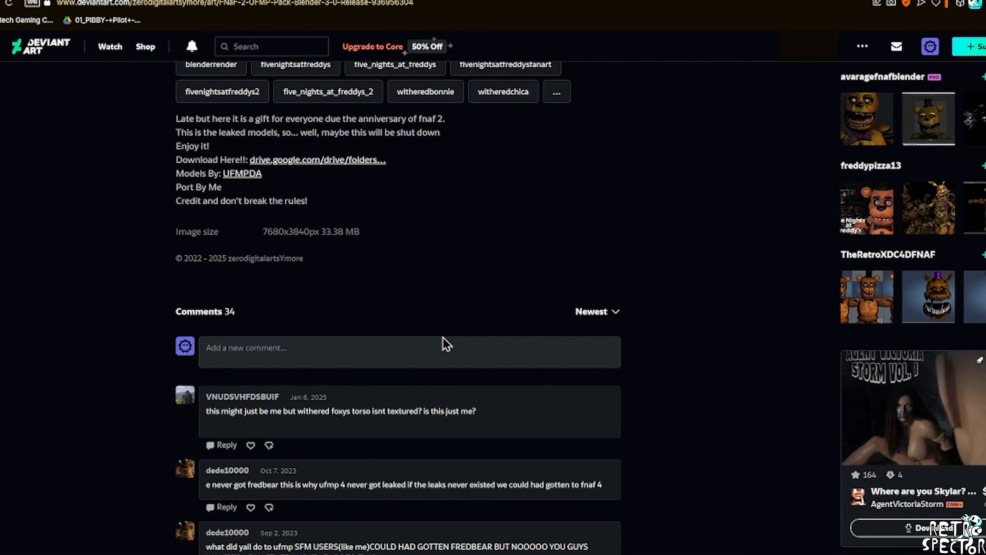
pyautogui.scroll(3, 282, 253)
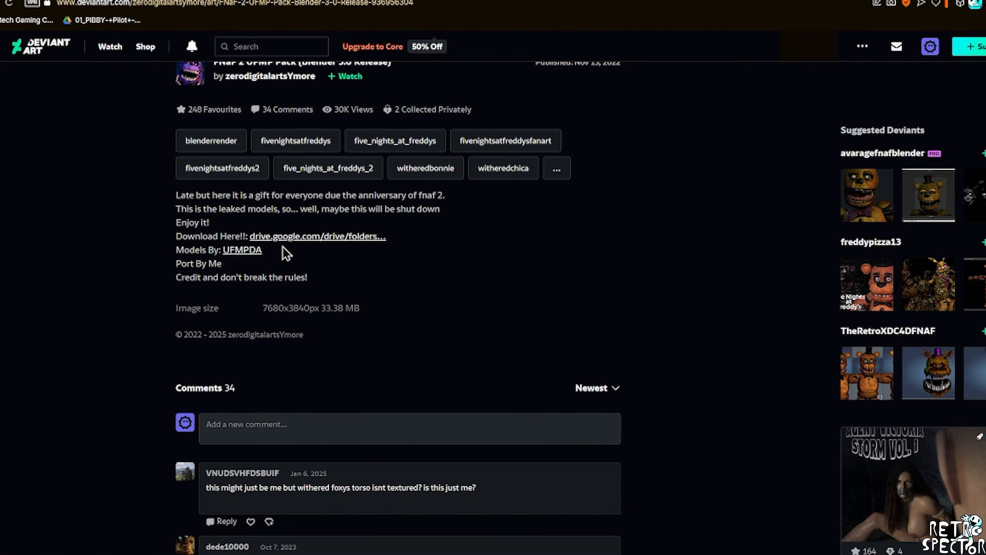
pyautogui.click(312, 238)
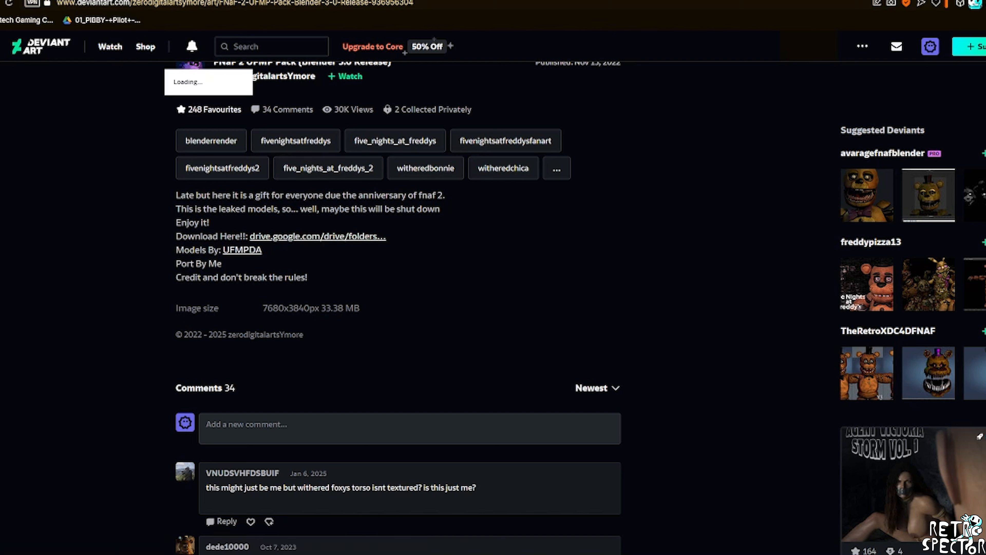
pyautogui.hotkey('ctrl', 'Tab')
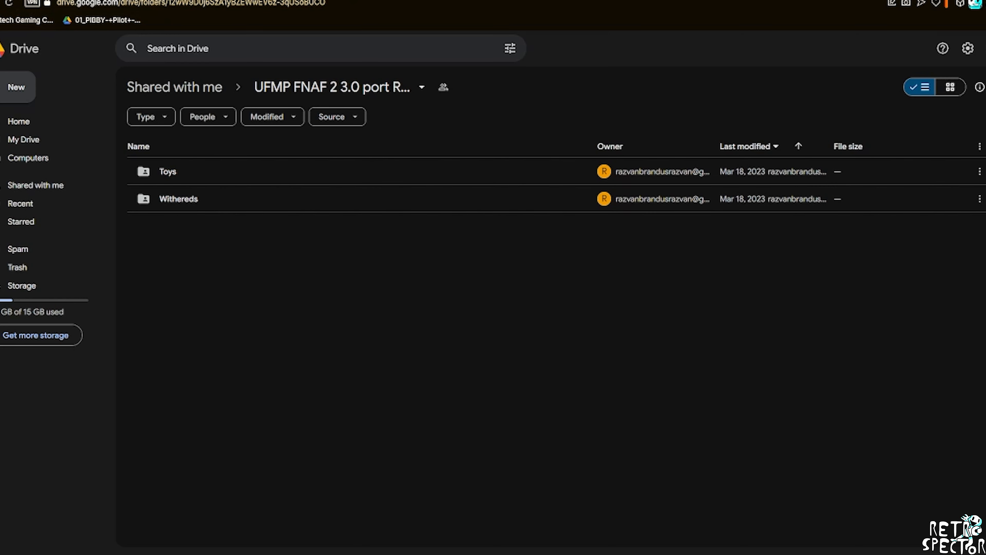
# Look over the shared Drive folders holding the FNaF 2 map files and the UFMP FNaF 2 character models.
pyautogui.hotkey('ctrl', 'Tab')
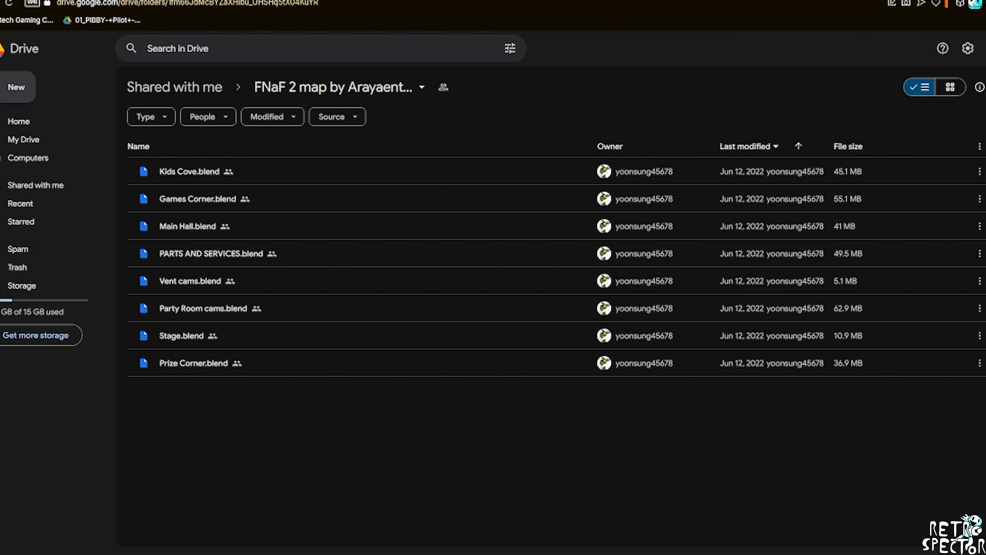
pyautogui.hotkey('ctrl', 'shift', 'Tab')
pyautogui.hotkey('ctrl', 'Tab')
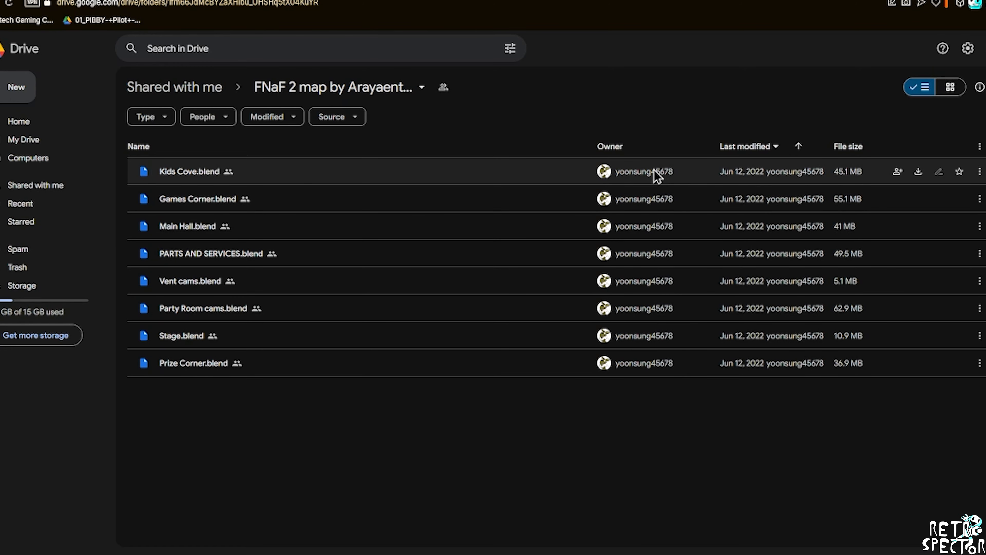
pyautogui.hotkey('ctrl', 'shift', 'Tab')
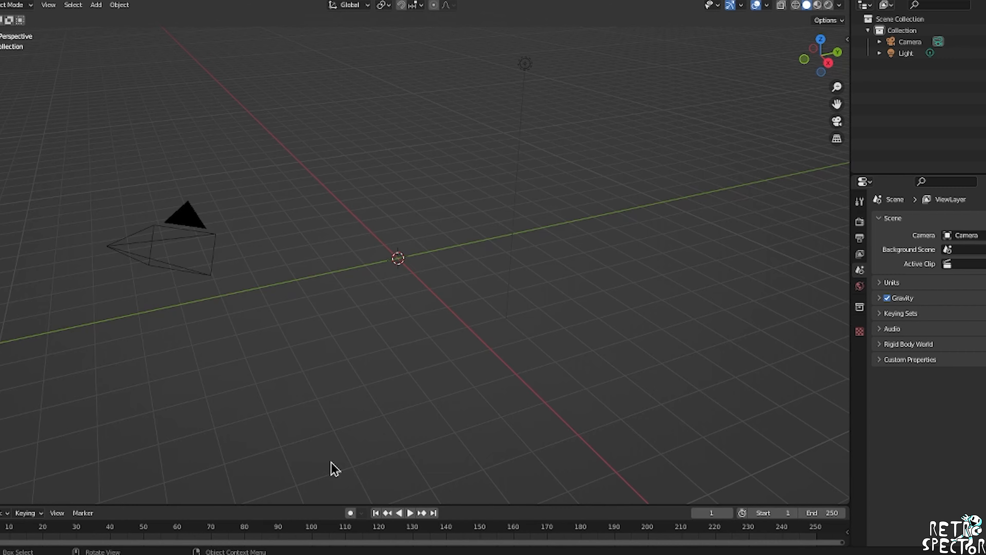
# In Blender, append the Toy Freddy collection from ToyFreddyFazbearNEW.blend in the Toys folder.
pyautogui.hotkey('shift', '`')
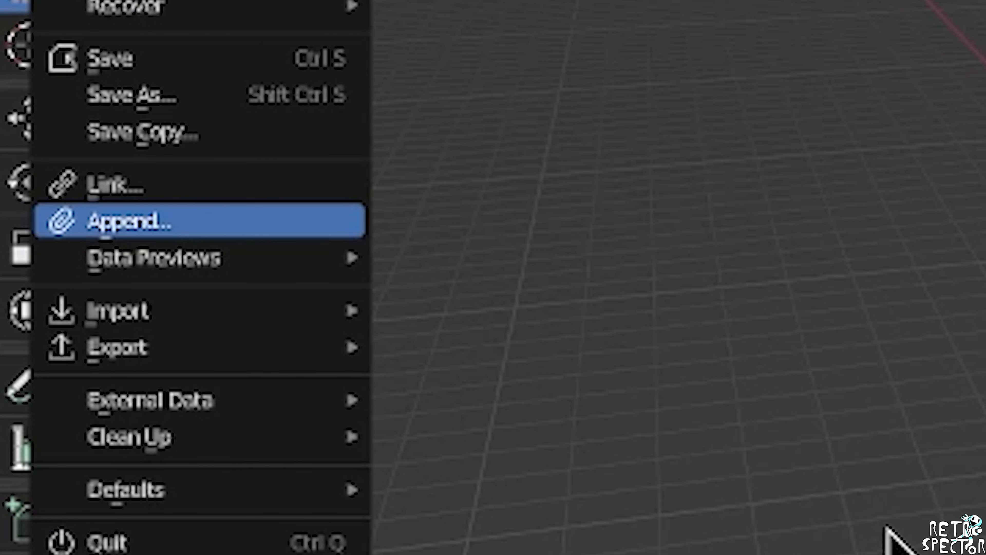
pyautogui.click(200, 228)
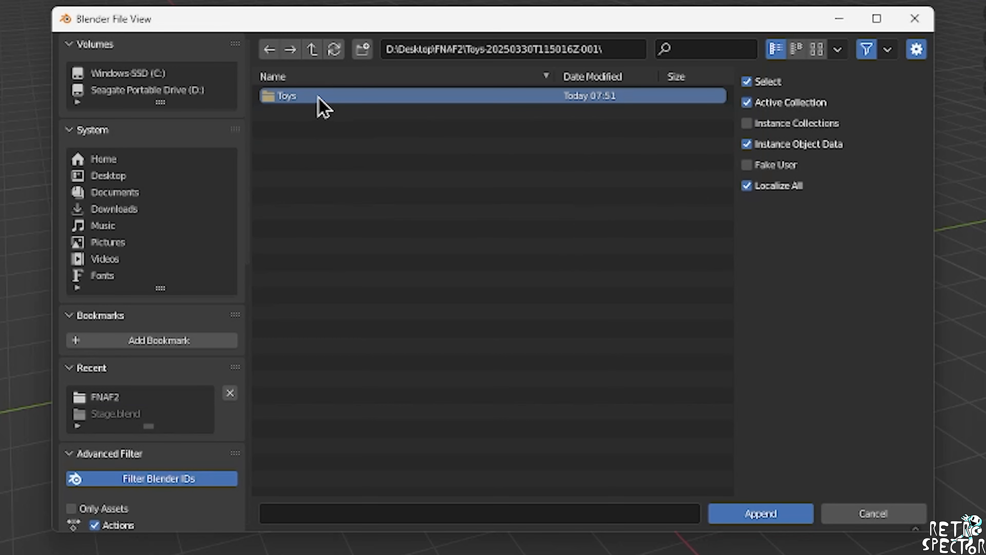
pyautogui.doubleClick(377, 155)
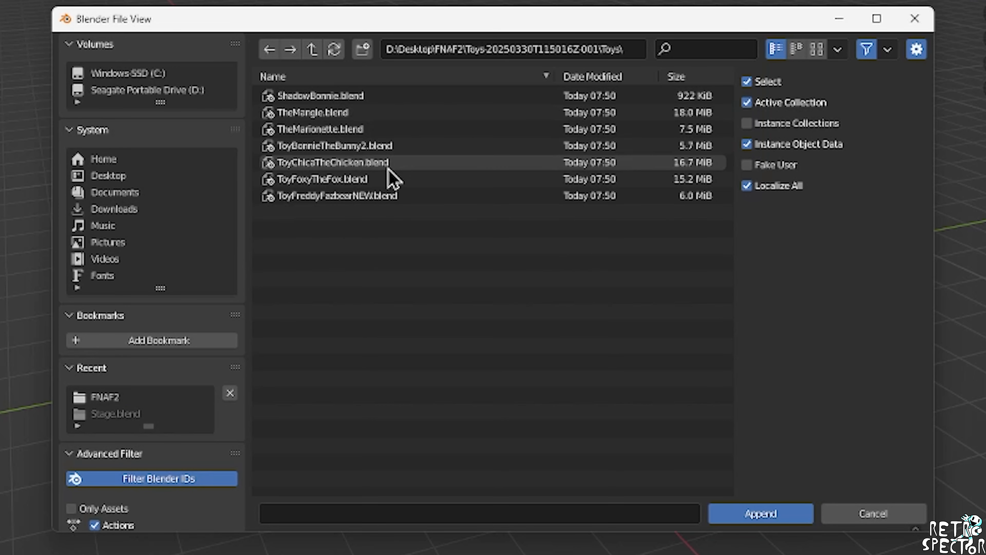
pyautogui.click(373, 195)
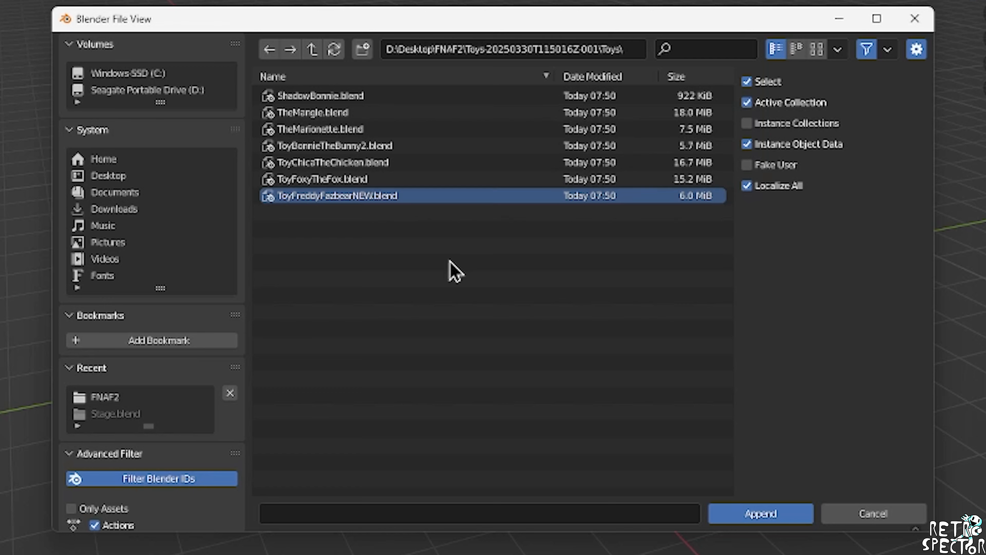
pyautogui.doubleClick(334, 196)
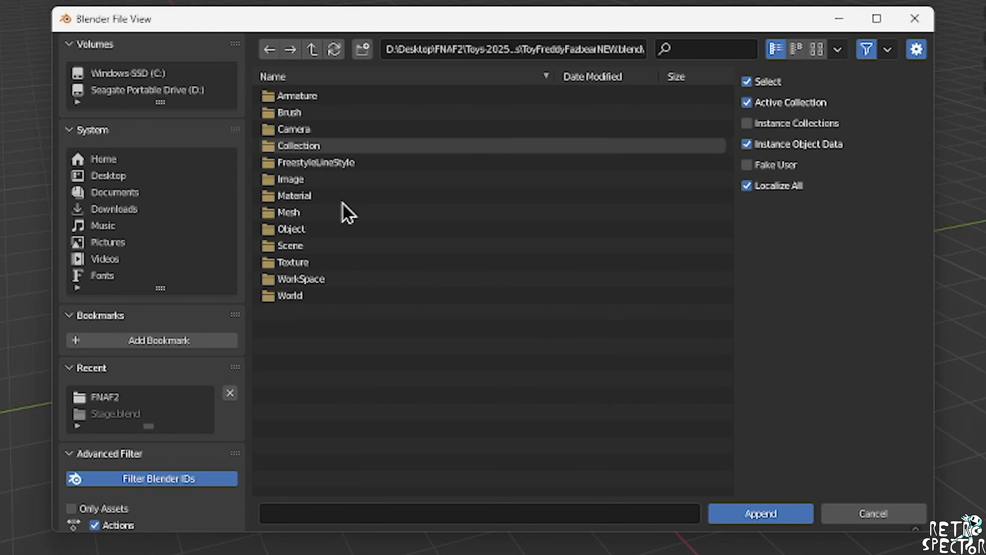
pyautogui.click(311, 150)
pyautogui.click(316, 162)
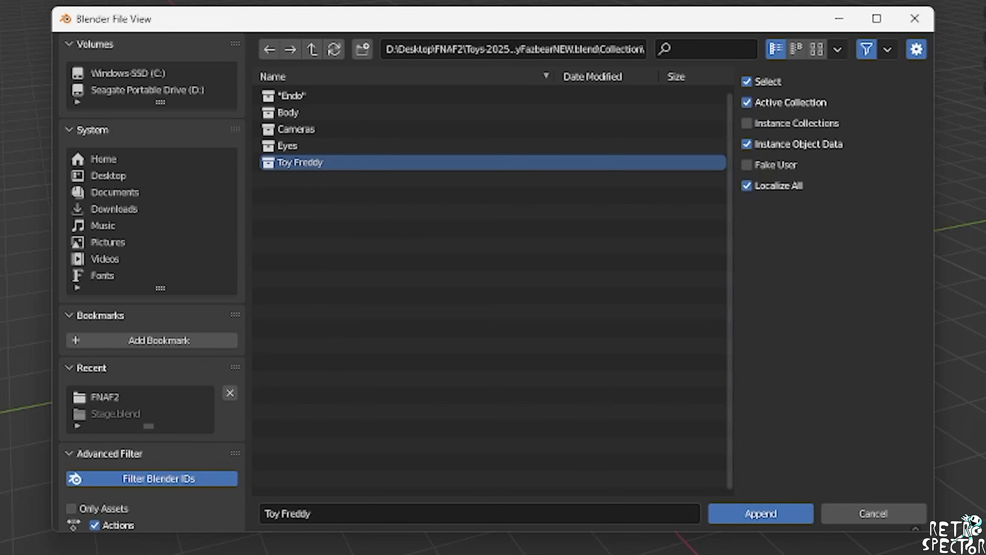
pyautogui.click(756, 520)
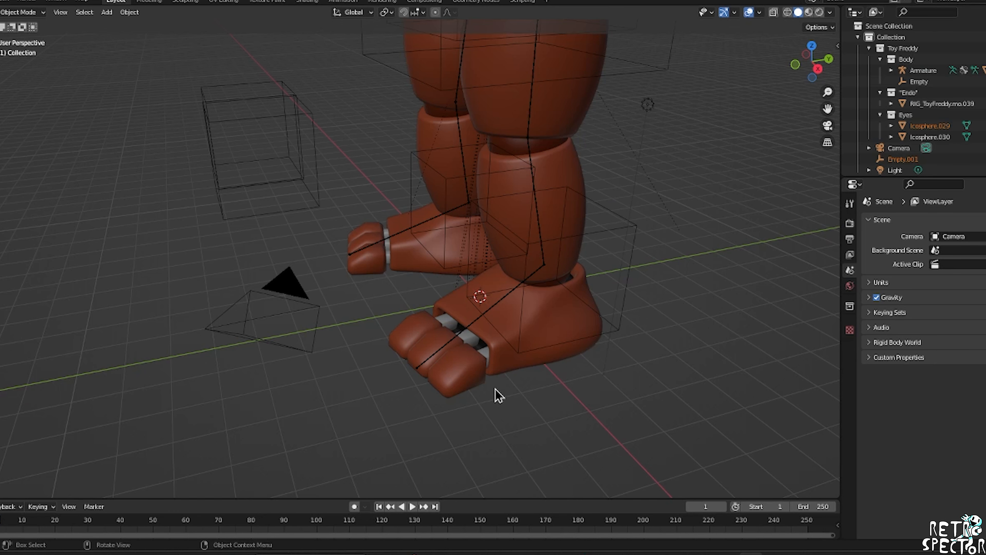
# View the whole Toy Freddy model from the front and at an angle with nothing selected.
pyautogui.scroll(-8, 499, 396)
pyautogui.click(795, 64)
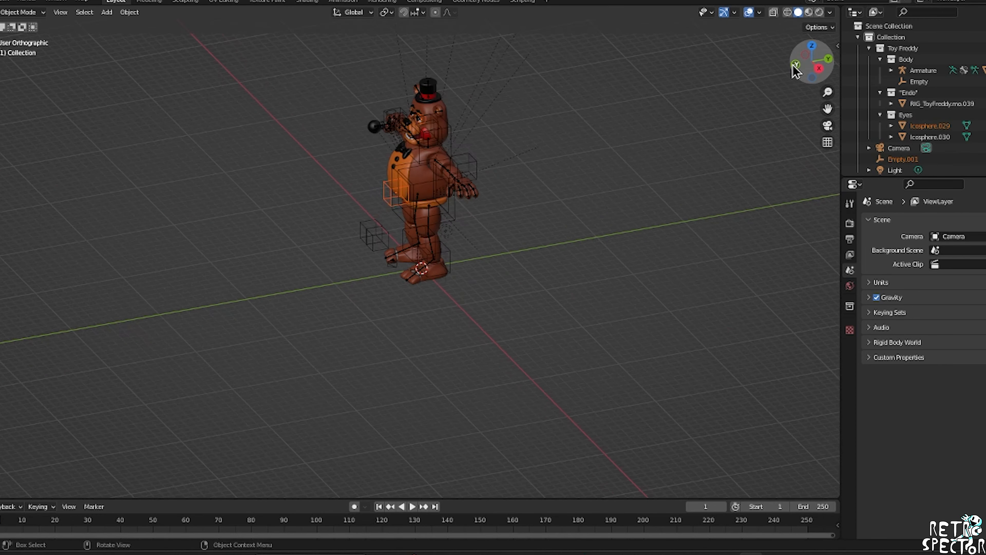
pyautogui.scroll(6, 502, 183)
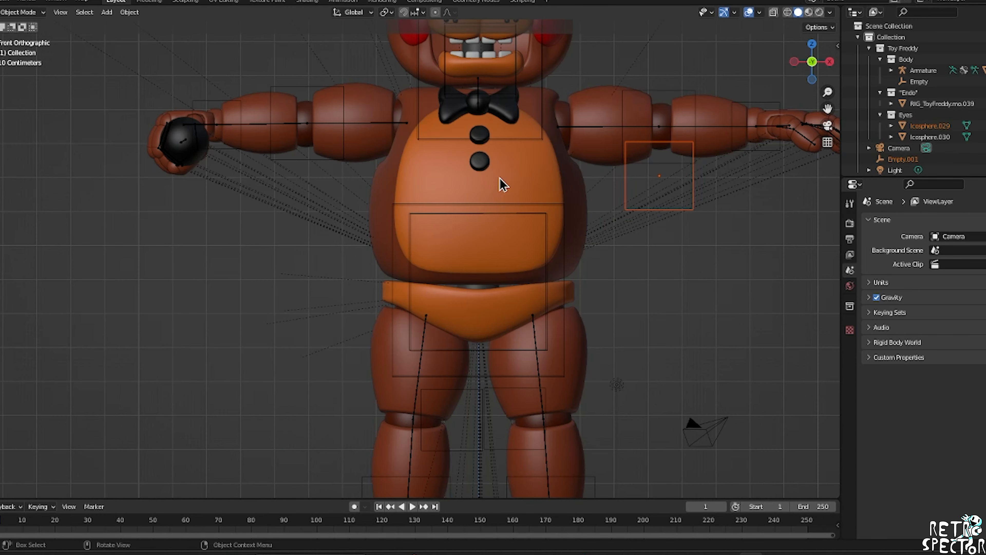
pyautogui.scroll(-4, 478, 237)
pyautogui.click(710, 131)
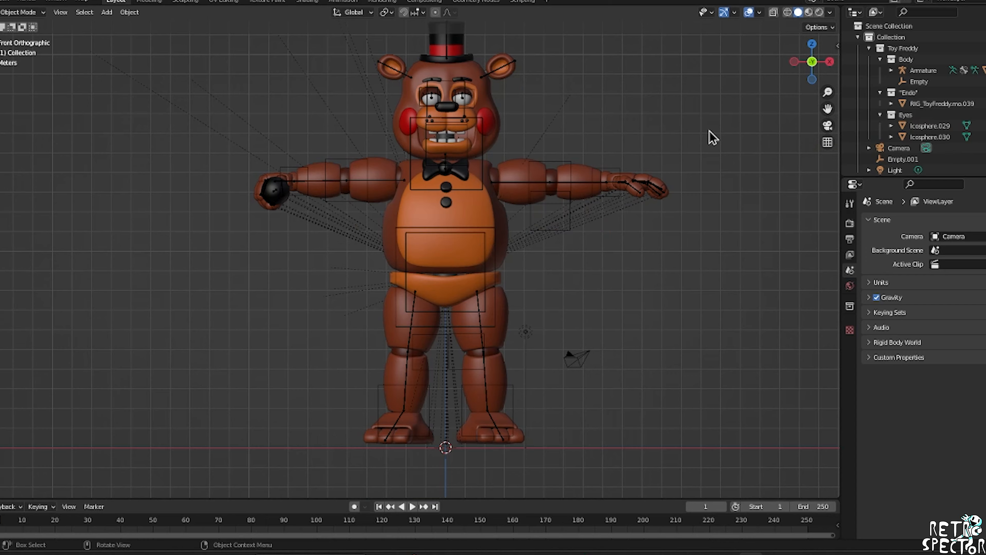
pyautogui.moveTo(795, 56); pyautogui.dragTo(765, 62)
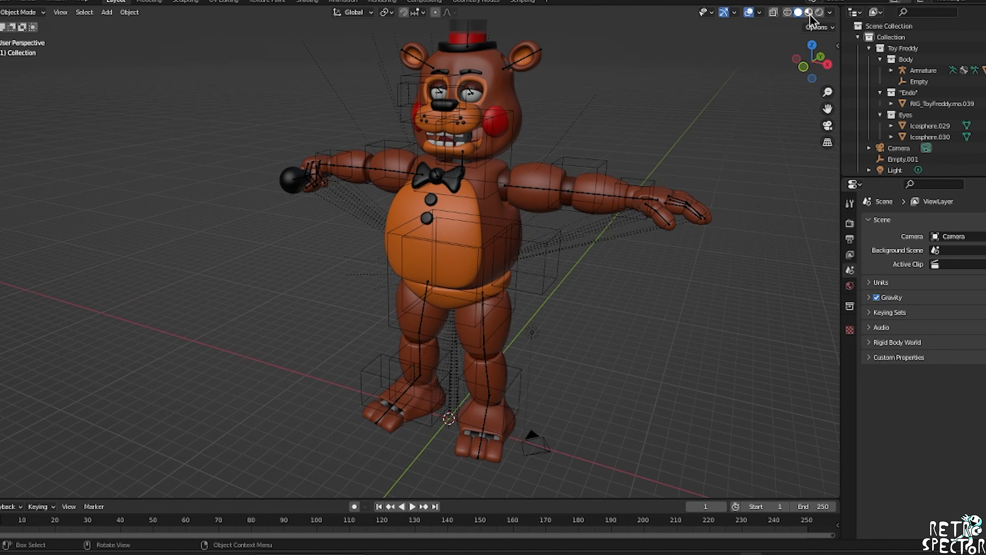
# Check Toy Freddy's textures in Material Preview shading and return the viewport to Solid shading.
pyautogui.click(808, 13)
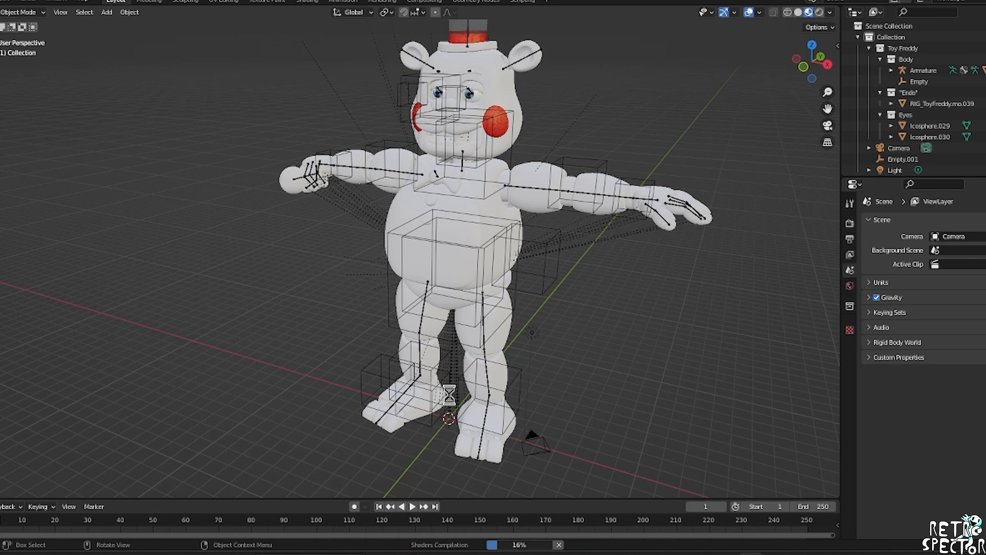
pyautogui.moveTo(805, 80); pyautogui.dragTo(809, 85)
pyautogui.moveTo(809, 45); pyautogui.dragTo(1, 33)
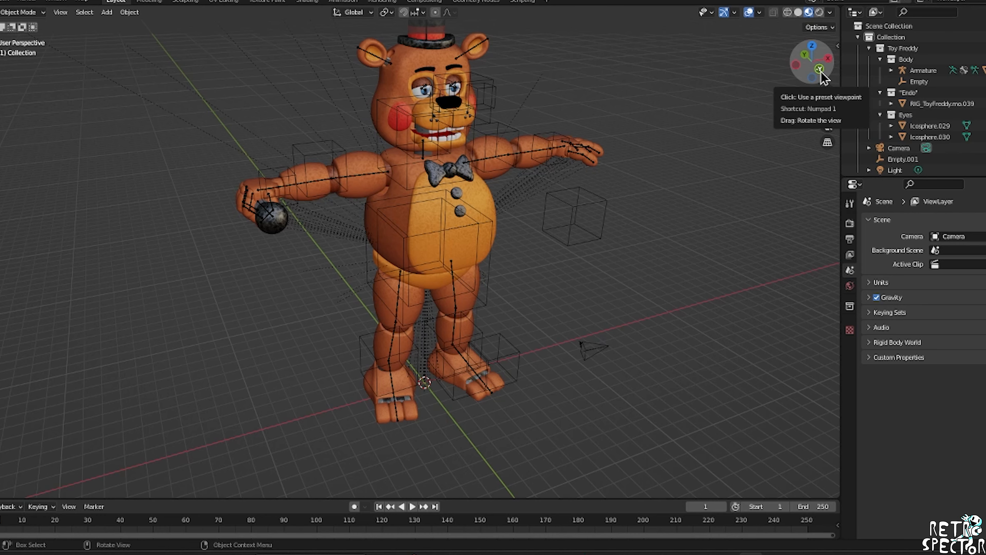
pyautogui.moveTo(819, 72); pyautogui.dragTo(805, 27)
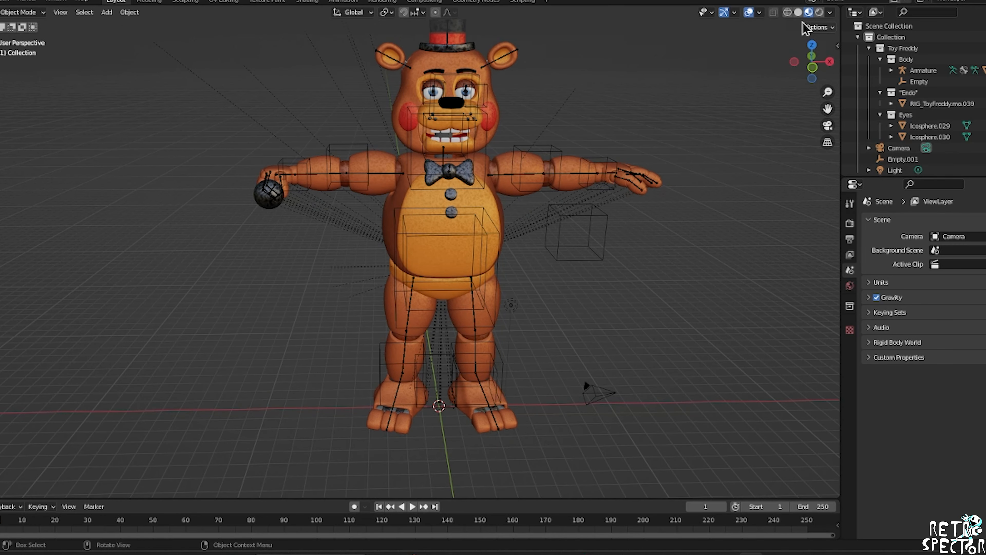
pyautogui.click(798, 12)
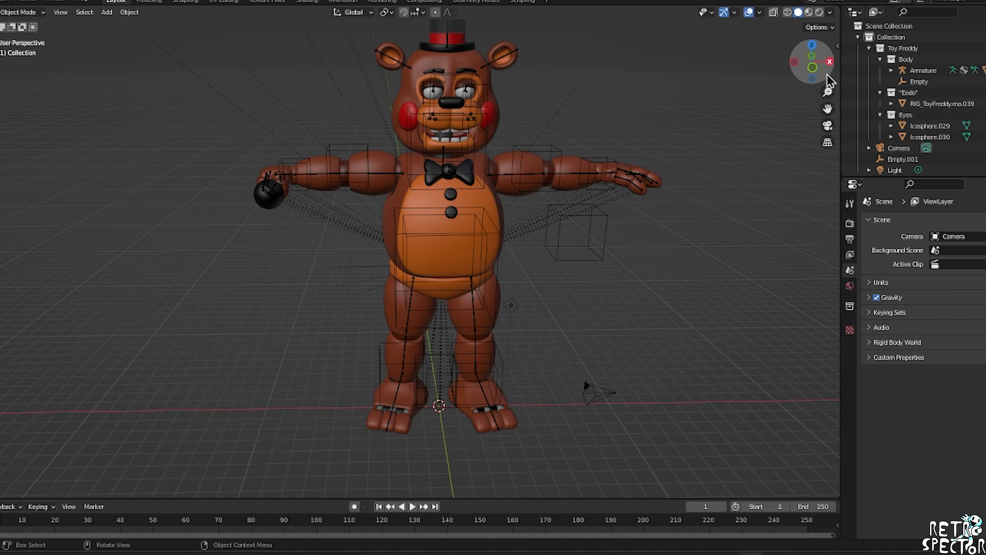
pyautogui.moveTo(814, 65)
pyautogui.mouseDown()
pyautogui.moveTo(799, 68)
pyautogui.moveTo(812, 62)
pyautogui.mouseUp()
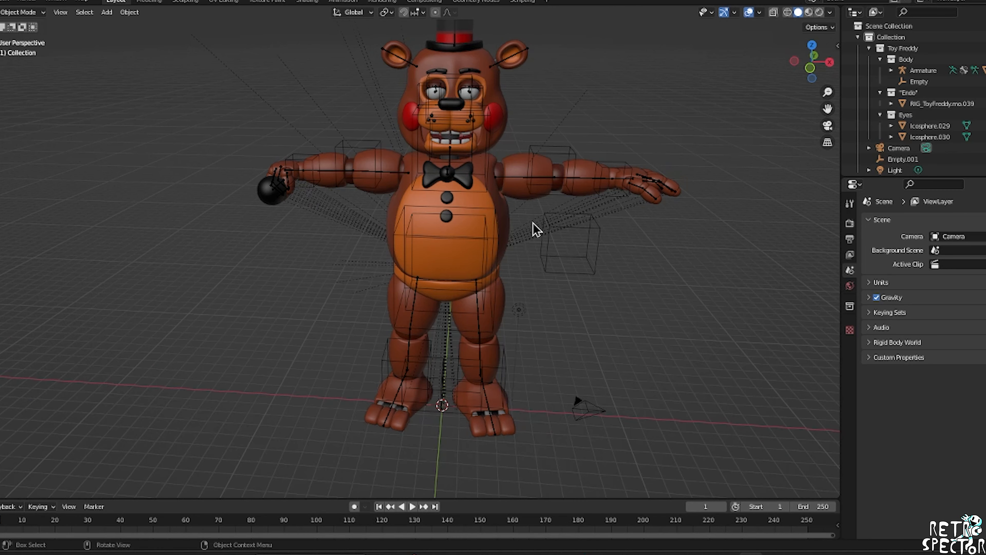
# Select Toy Freddy's armature and switch it from Object Mode to Pose Mode.
pyautogui.click(529, 175)
pyautogui.click(577, 340)
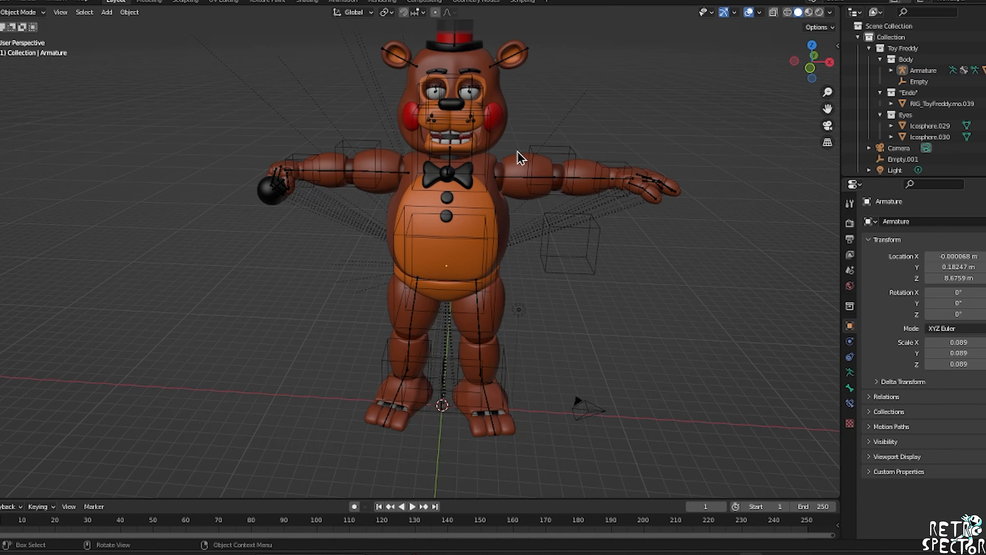
pyautogui.click(512, 179)
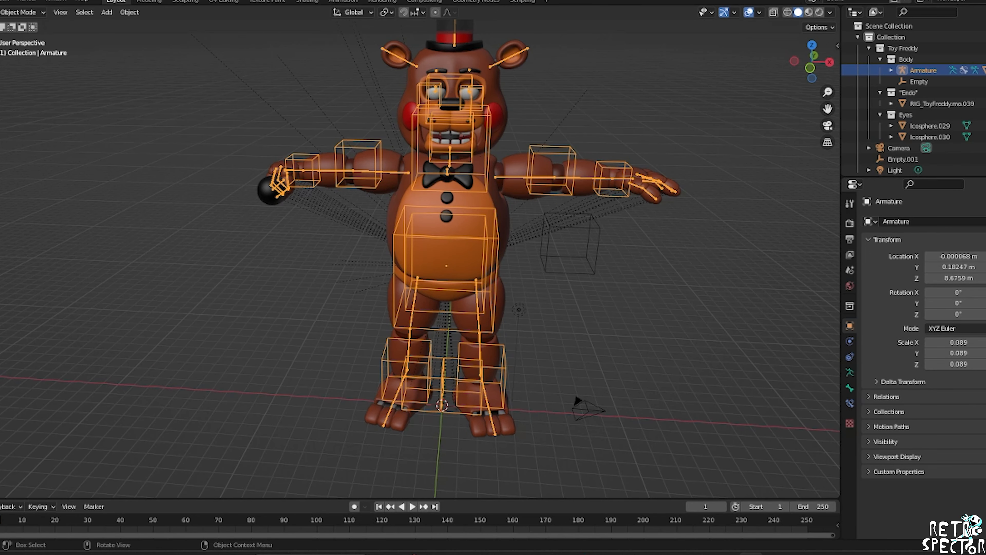
pyautogui.click(0, 110)
pyautogui.moveTo(478, 237); pyautogui.dragTo(501, 272)
pyautogui.press('Escape')
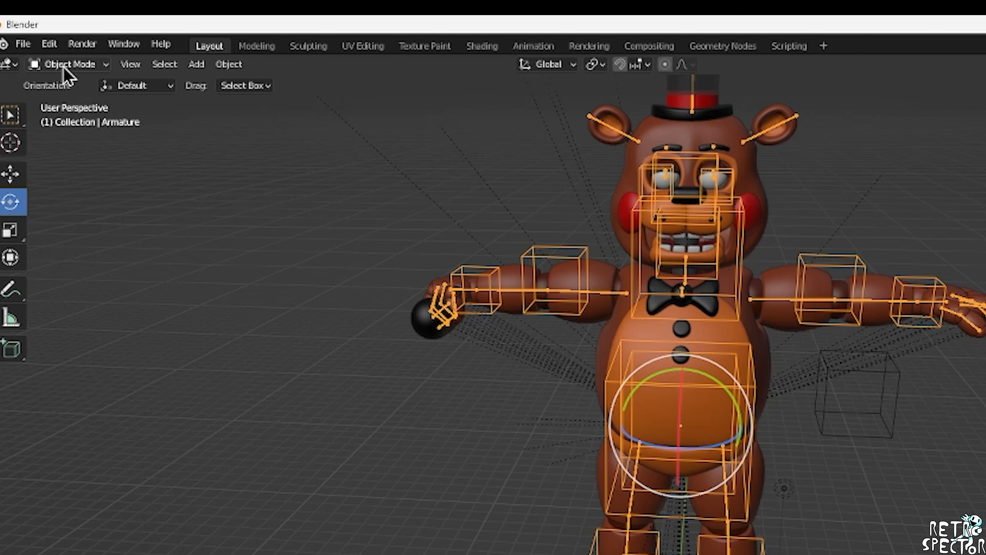
pyautogui.click(19, 12)
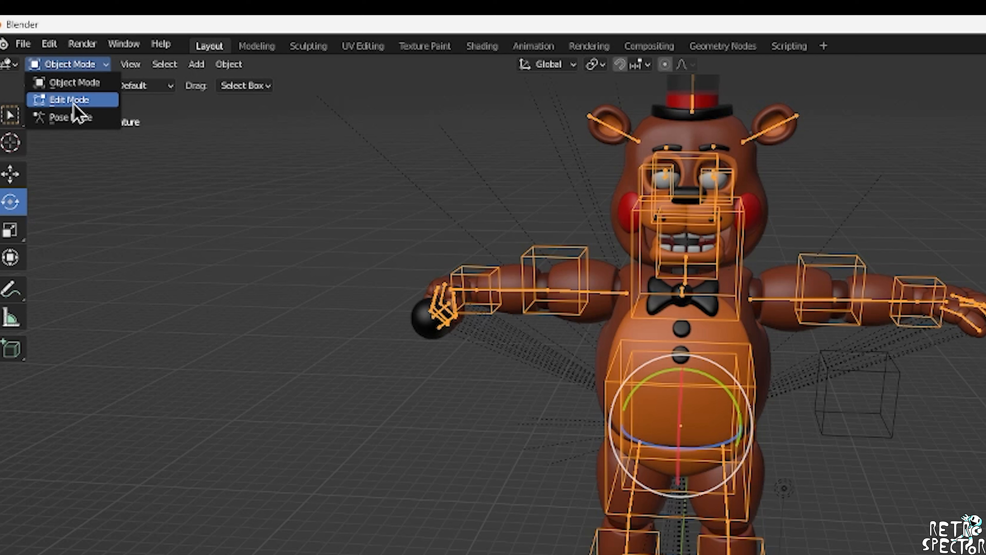
pyautogui.click(81, 118)
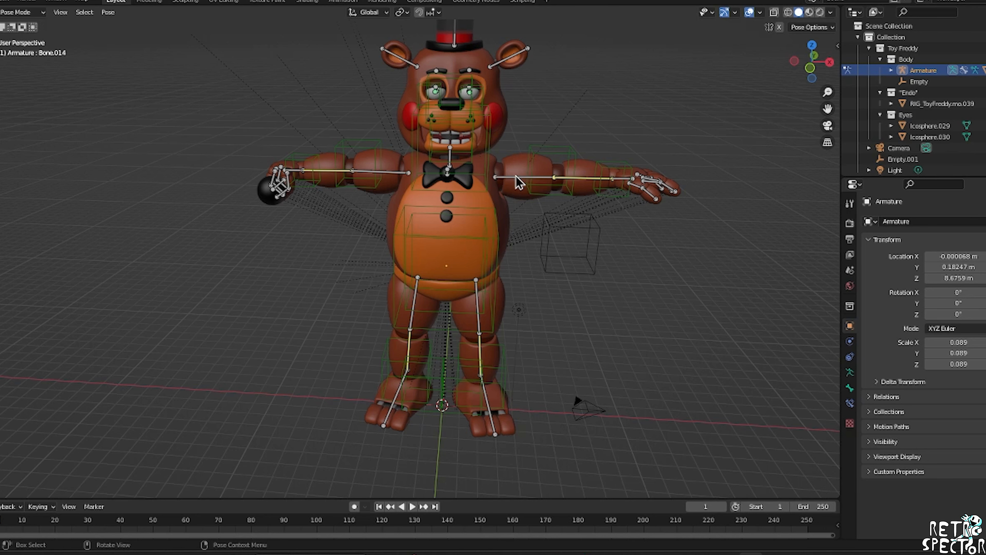
# Activate the Rotate tool and try to rotate the upper arm bone of the arm without the microphone.
pyautogui.hotkey('shift', 'space')
pyautogui.press('r')
pyautogui.scroll(2, 536, 175)
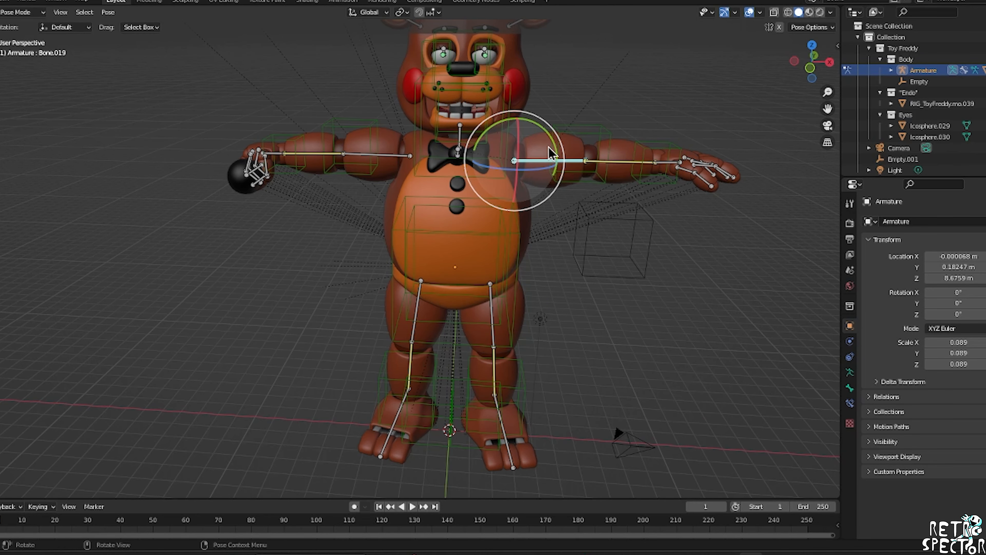
pyautogui.moveTo(552, 154)
pyautogui.mouseDown()
pyautogui.moveTo(507, 159)
pyautogui.moveTo(553, 159)
pyautogui.mouseUp()
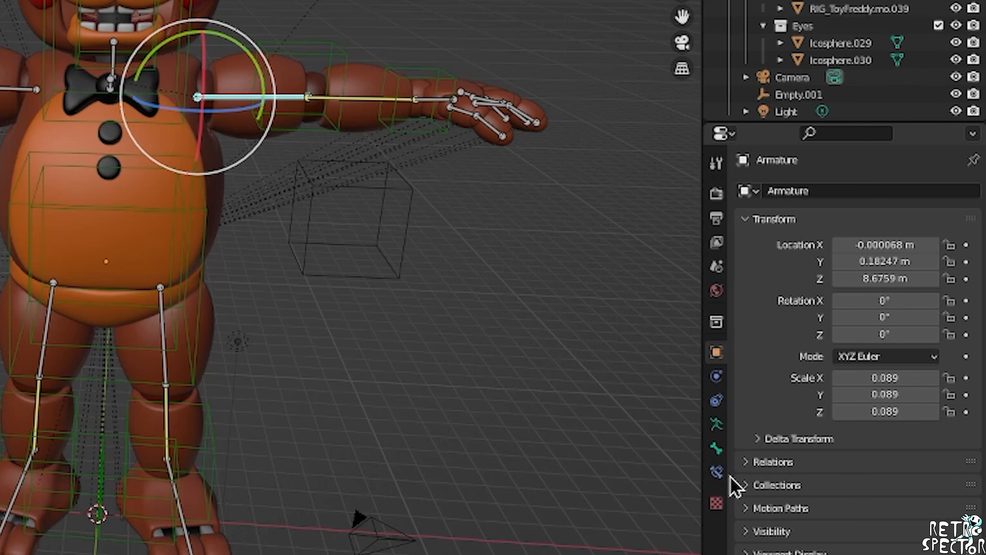
# Remove the IK bone constraint from the forearm bone of the arm without the microphone.
pyautogui.click(716, 472)
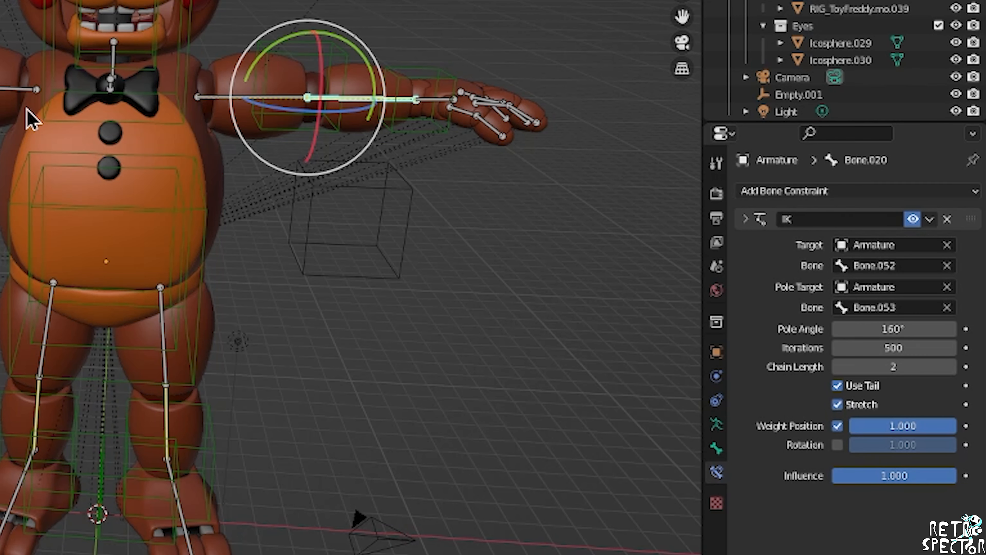
pyautogui.click(254, 99)
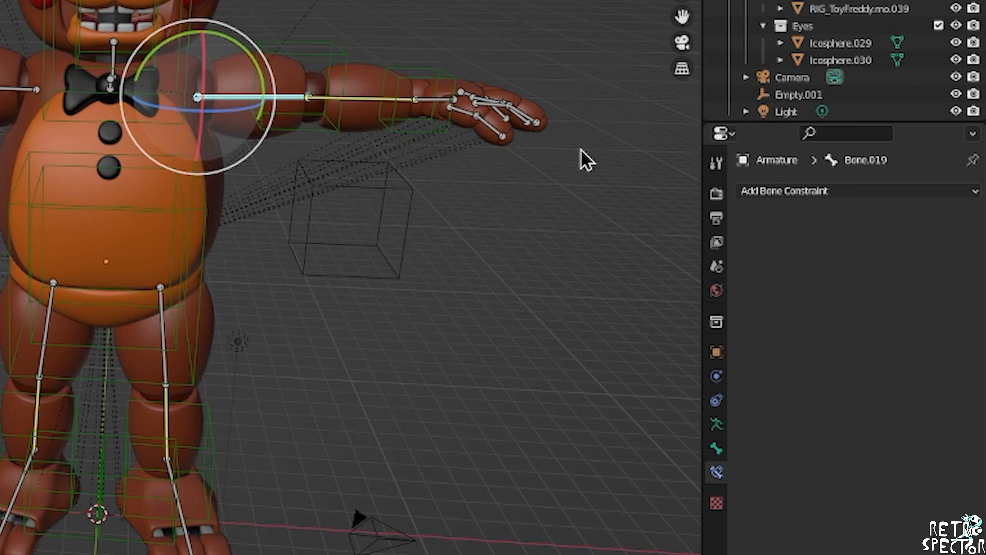
pyautogui.click(359, 100)
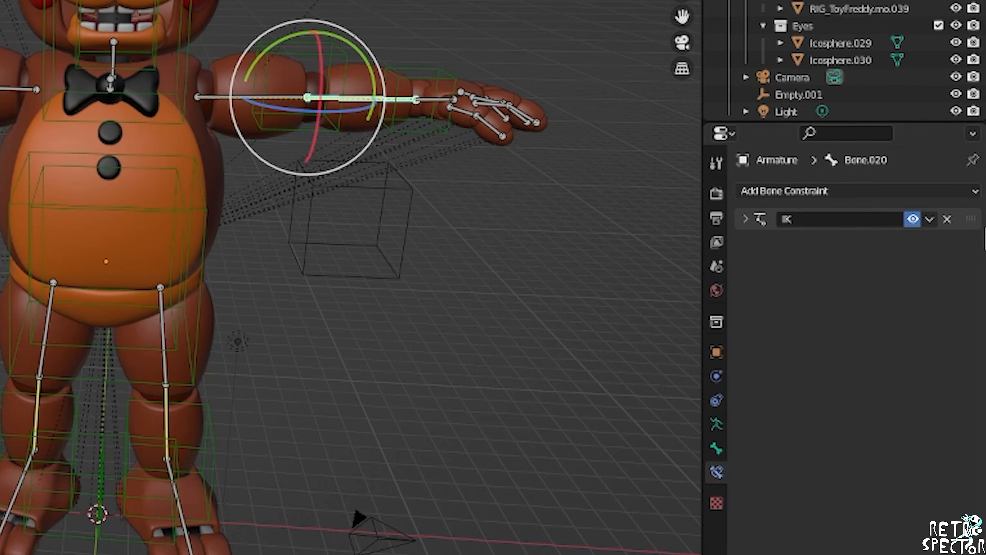
pyautogui.click(948, 220)
# Test-rotate the forearm bone and the upper arm bone freed from IK, undoing each rotation.
pyautogui.press('r')
pyautogui.press('r')
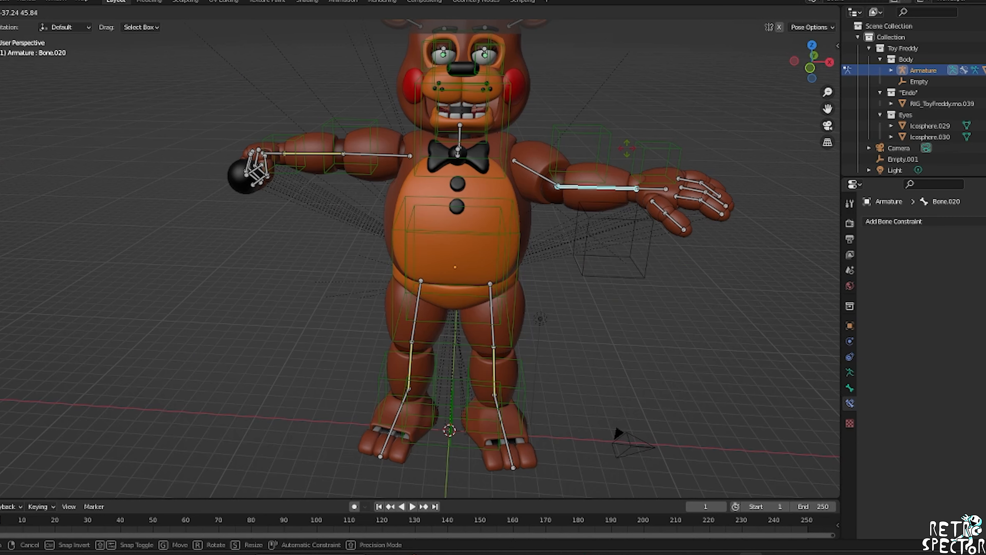
pyautogui.moveTo(627, 148); pyautogui.dragTo(615, 176)
pyautogui.hotkey('ctrl', 'z')
pyautogui.click(534, 171)
pyautogui.moveTo(545, 146)
pyautogui.mouseDown()
pyautogui.moveTo(583, 121)
pyautogui.moveTo(618, 179)
pyautogui.moveTo(588, 112)
pyautogui.moveTo(560, 155)
pyautogui.mouseUp()
pyautogui.hotkey('ctrl', 'z')
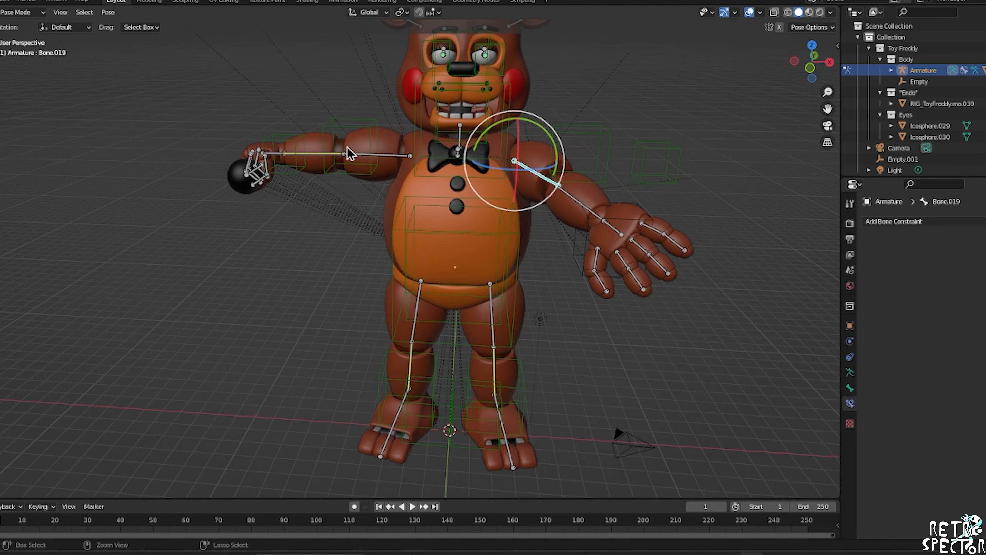
# Remove the bone constraints from the microphone arm's forearm bone and from both eye bones.
pyautogui.click(328, 158)
pyautogui.click(322, 159)
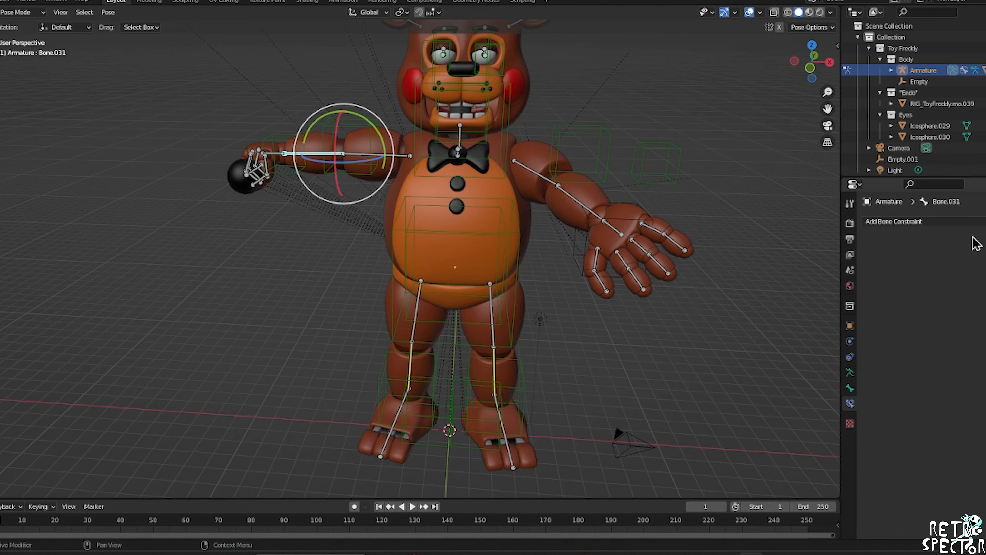
pyautogui.scroll(4, 717, 117)
pyautogui.moveTo(801, 69); pyautogui.dragTo(774, 99)
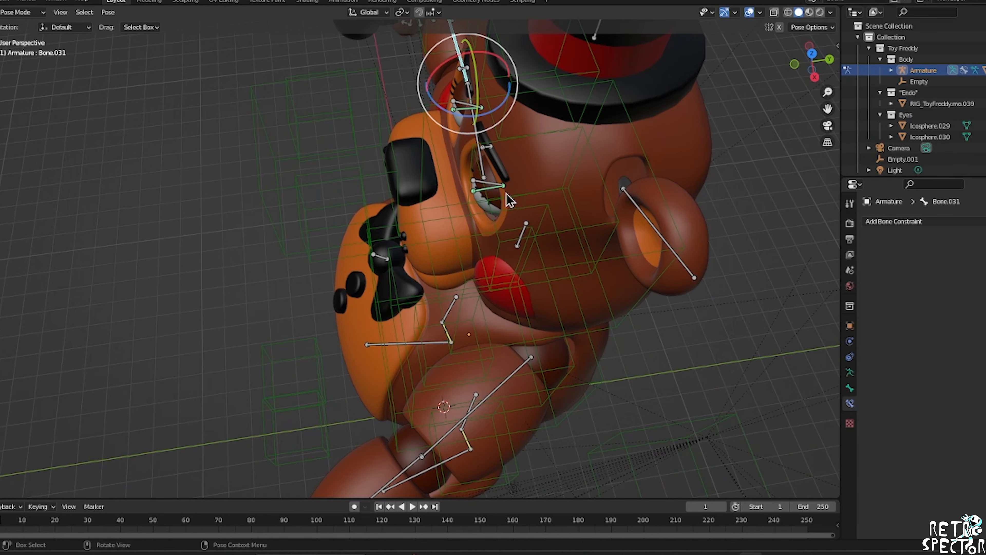
pyautogui.click(484, 191)
pyautogui.click(985, 240)
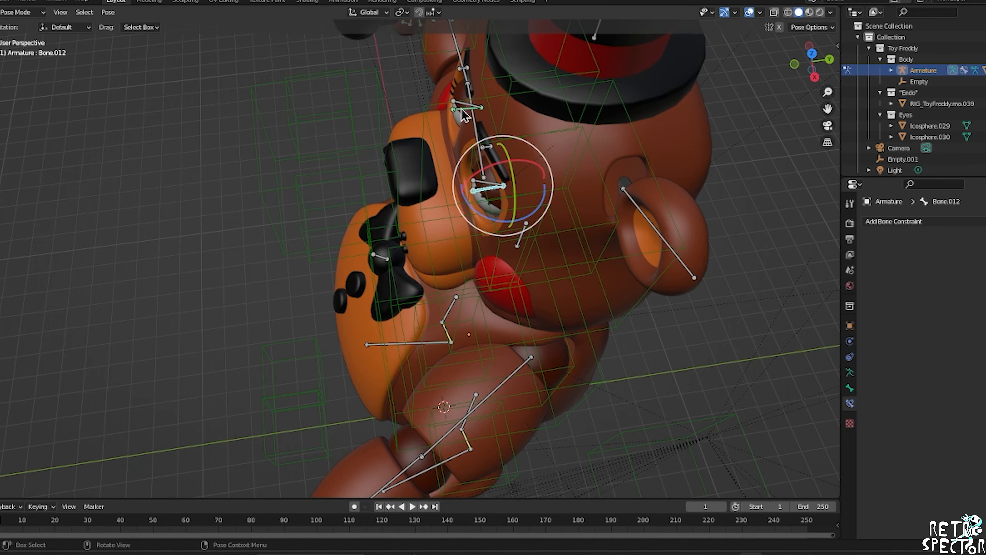
pyautogui.click(462, 110)
pyautogui.click(985, 240)
# Rotate the microphone arm's bones to bend the elbow and hold the microphone upright in front of Toy Freddy's chest.
pyautogui.click(804, 43)
pyautogui.moveTo(807, 51); pyautogui.dragTo(883, 20)
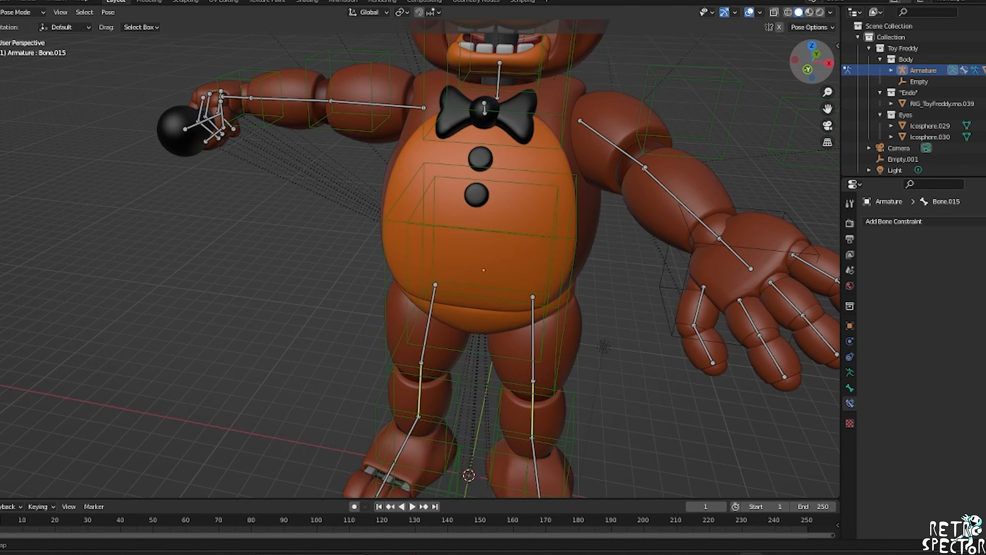
pyautogui.moveTo(811, 72); pyautogui.dragTo(810, 93)
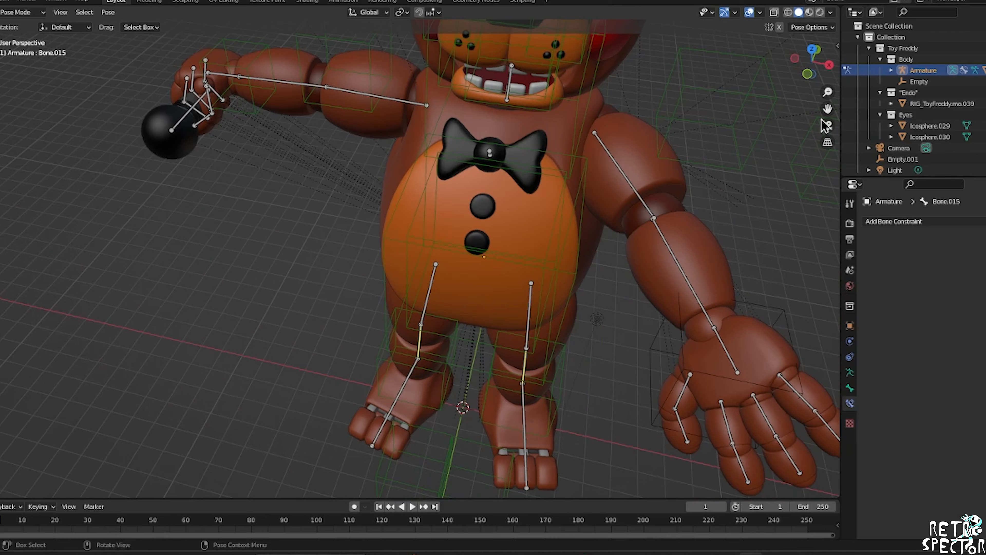
pyautogui.press('KP_1')
pyautogui.click(393, 182)
pyautogui.moveTo(395, 182); pyautogui.dragTo(363, 176)
pyautogui.hotkey('ctrl', 'z')
pyautogui.click(796, 63)
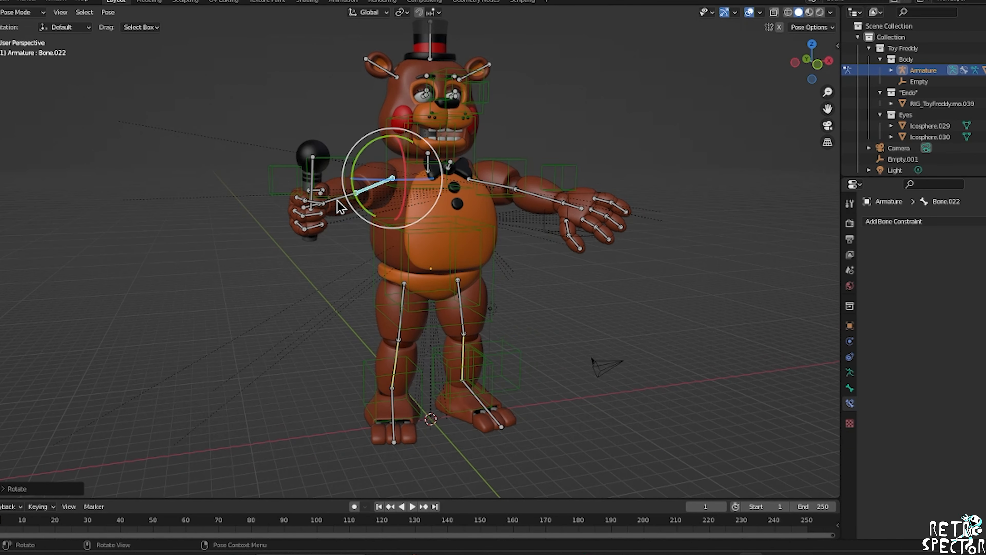
pyautogui.moveTo(504, 217); pyautogui.dragTo(522, 229, button='middle')
pyautogui.moveTo(393, 213); pyautogui.dragTo(339, 238)
# Rotate the bones of the arm without the microphone so the hand is raised beside the head in a wave.
pyautogui.click(512, 184)
pyautogui.moveTo(507, 179); pyautogui.dragTo(525, 121)
pyautogui.click(622, 155)
pyautogui.moveTo(812, 62); pyautogui.dragTo(809, 27)
pyautogui.click(813, 62)
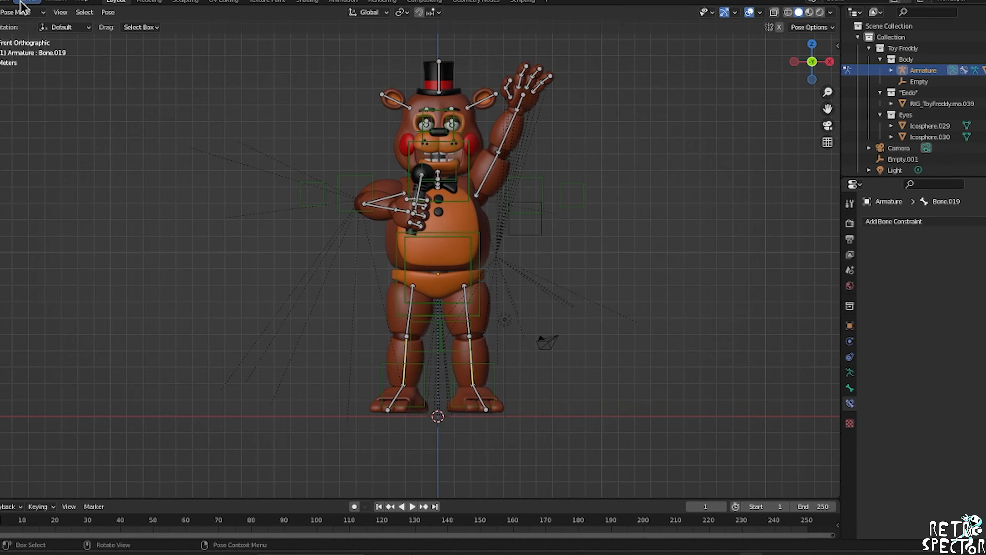
# Switch the armature from Pose Mode to Object Mode and deselect everything.
pyautogui.click(21, 13)
pyautogui.click(18, 24)
pyautogui.click(600, 292)
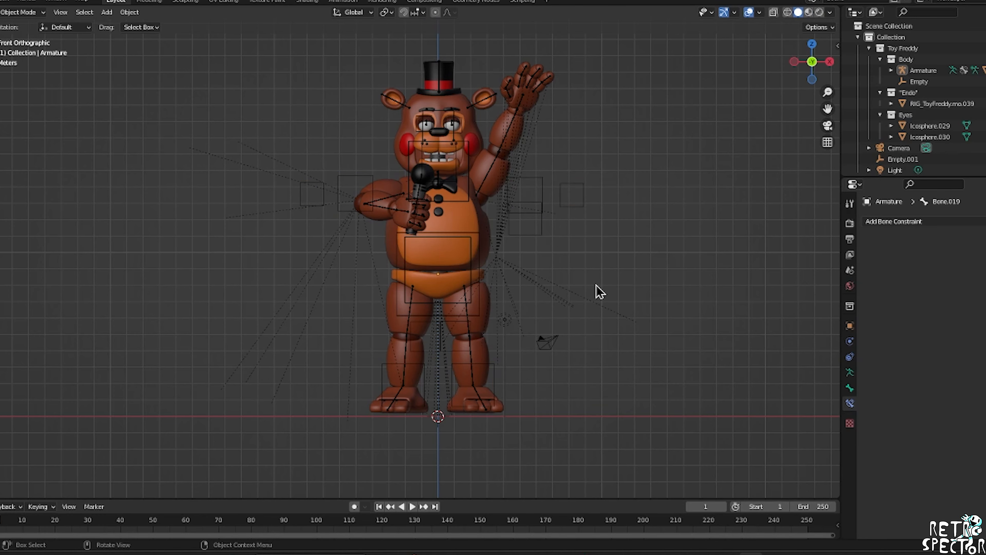
# Select the scene's Light object beside Toy Freddy's leg and delete it.
pyautogui.scroll(1, 583, 334)
pyautogui.click(577, 359)
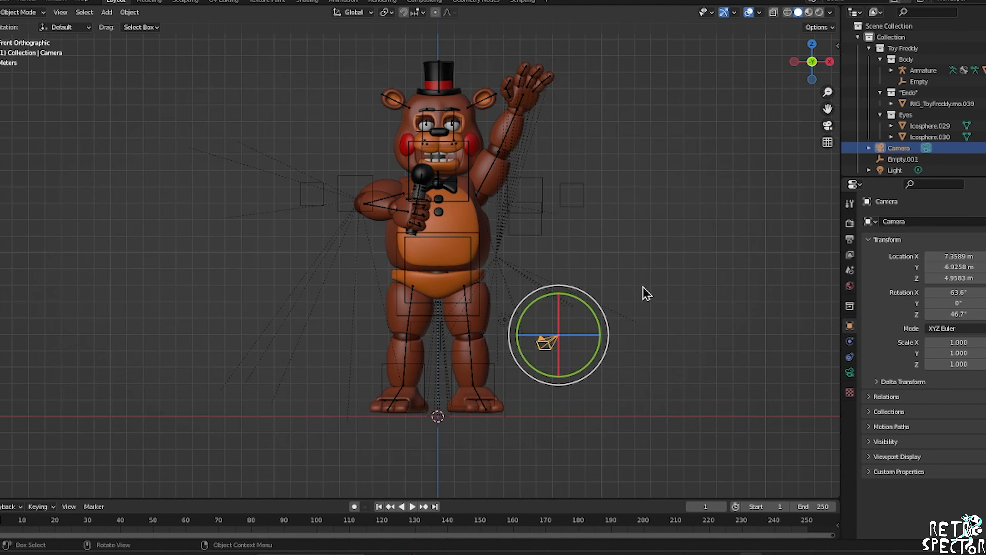
pyautogui.click(528, 335)
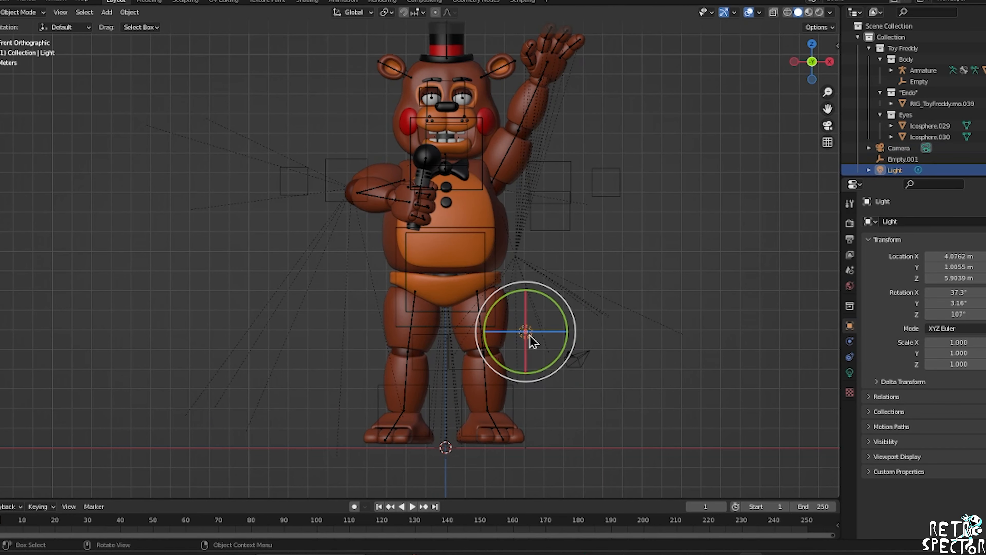
pyautogui.press('Delete')
# Look through the scene camera and fly it back to frame Toy Freddy from the front, at about X 0.34, Y -36.8, Z 14.3 m.
pyautogui.click(572, 359)
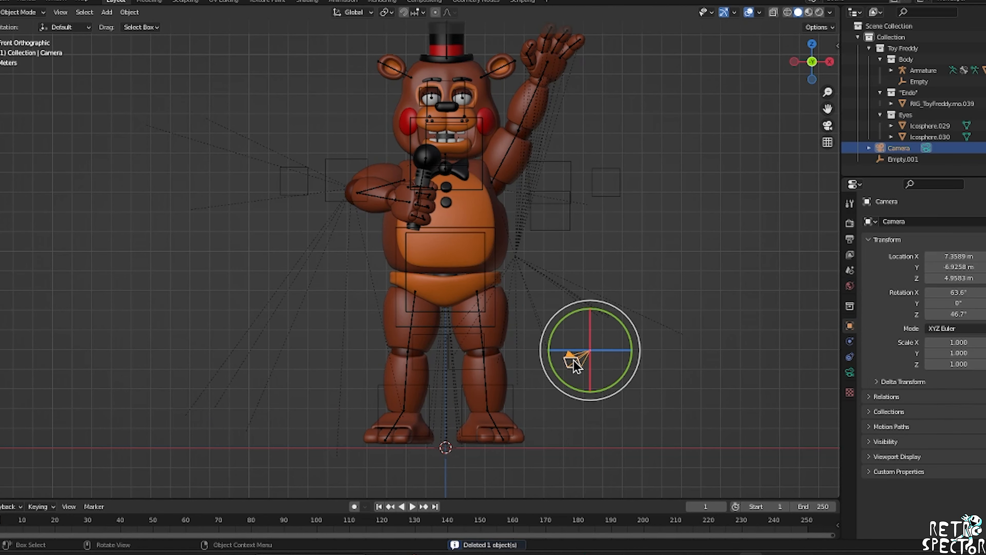
pyautogui.click(829, 130)
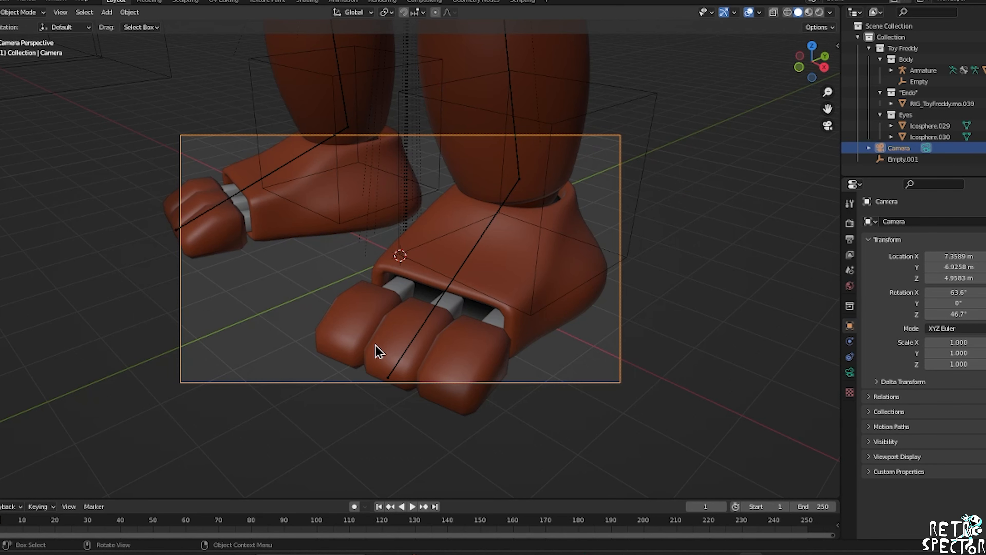
pyautogui.hotkey('shift', '`')
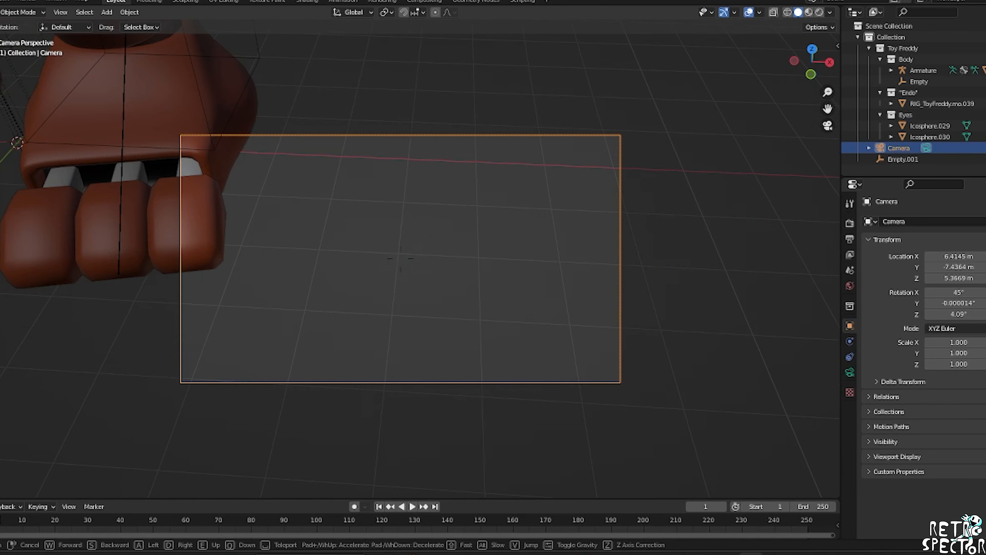
pyautogui.press('s')
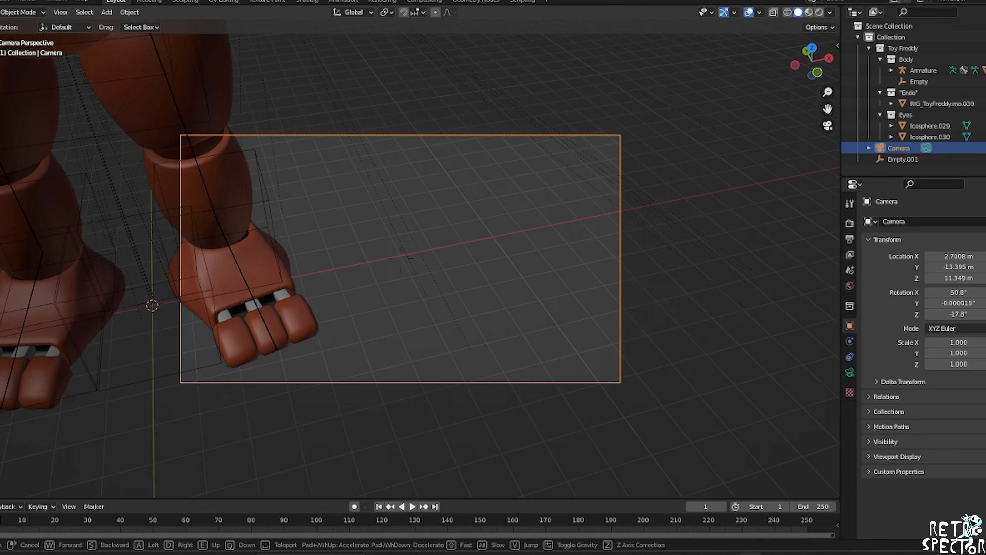
pyautogui.press('w')
pyautogui.press('d')
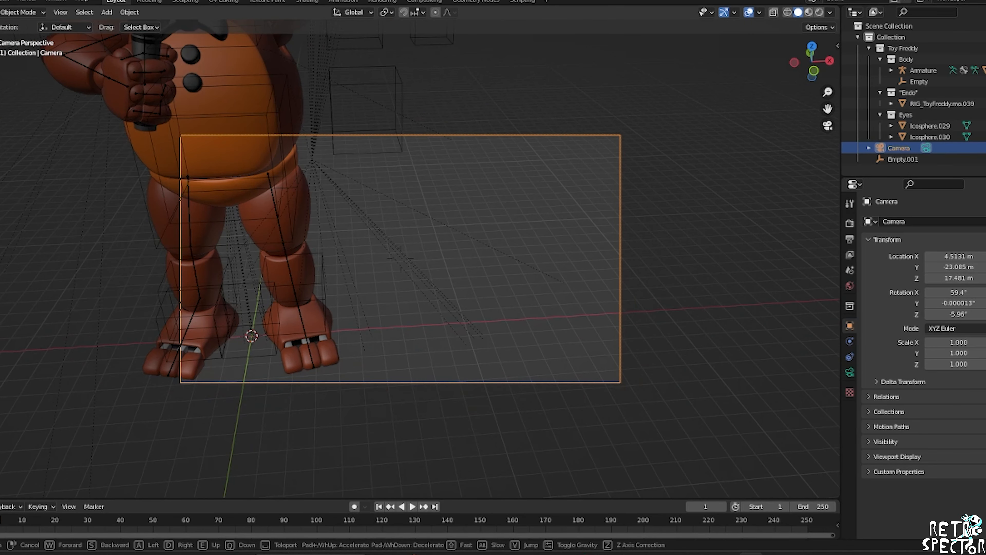
pyautogui.press('s')
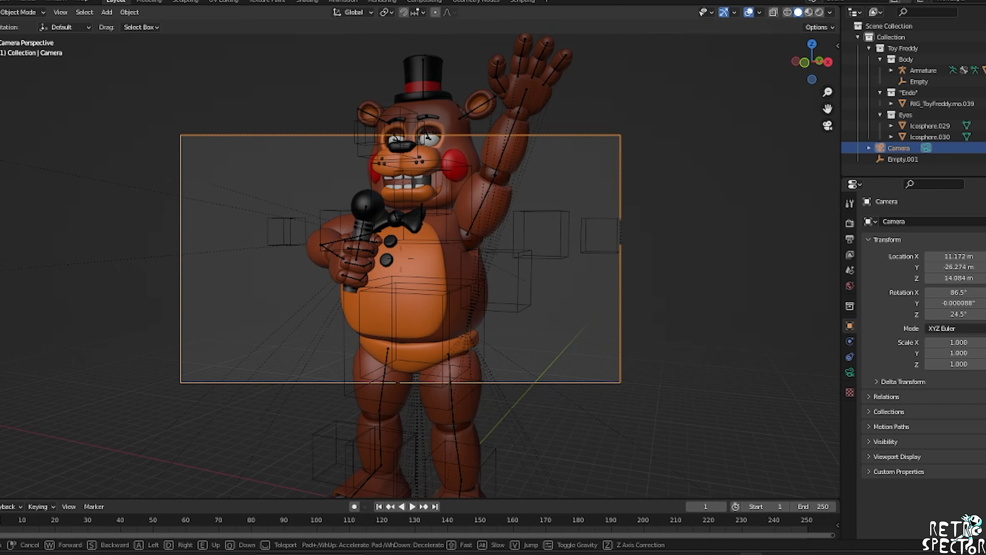
pyautogui.press('s')
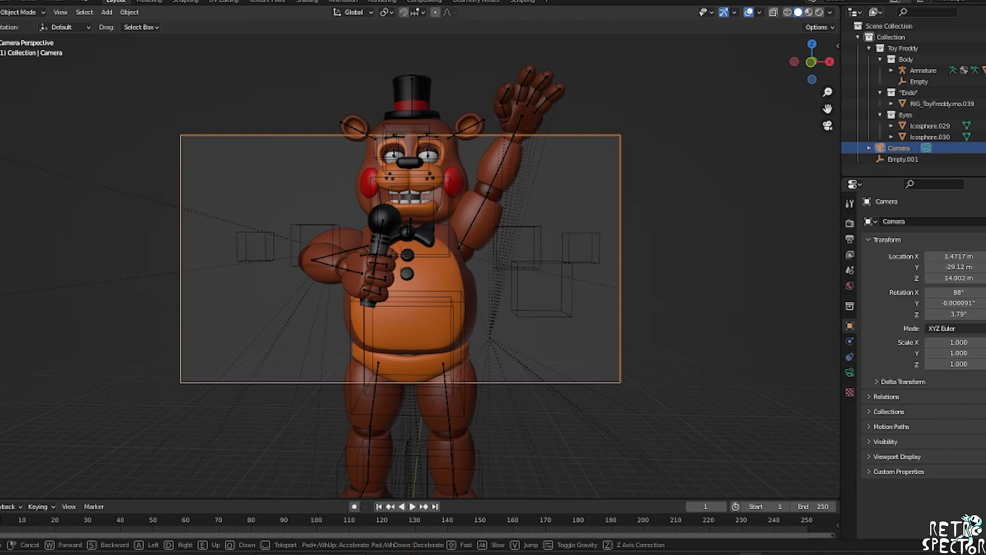
pyautogui.press('s')
pyautogui.press('a')
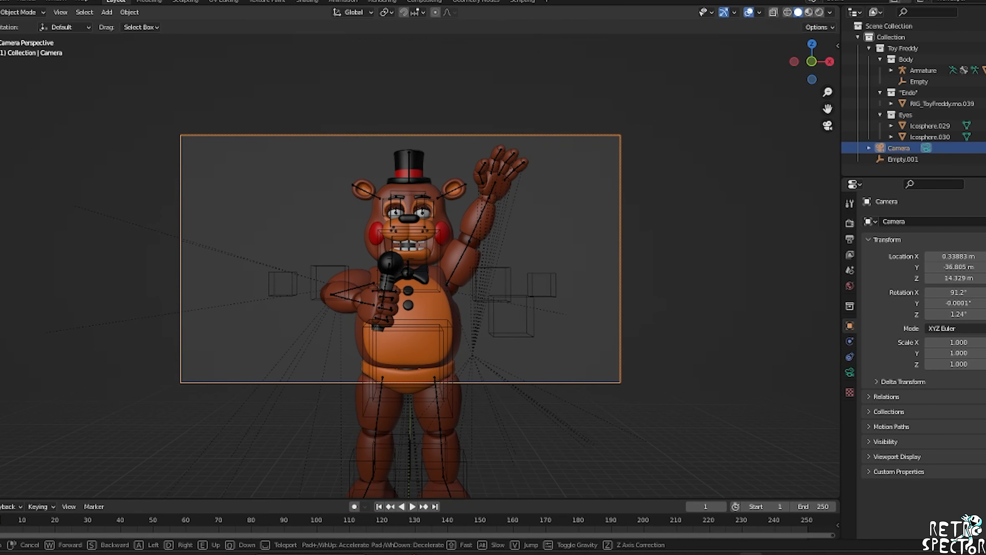
pyautogui.click(567, 230)
# Deselect the camera, check its placement relative to Toy Freddy from several angles, and return to the camera view.
pyautogui.moveTo(812, 61); pyautogui.dragTo(779, 238)
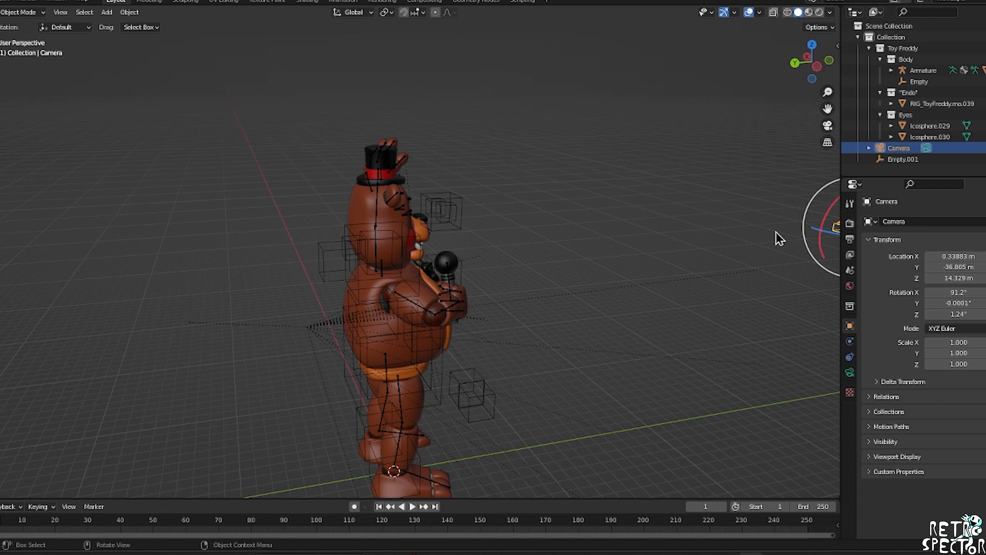
pyautogui.click(694, 158)
pyautogui.moveTo(814, 59); pyautogui.dragTo(816, 61)
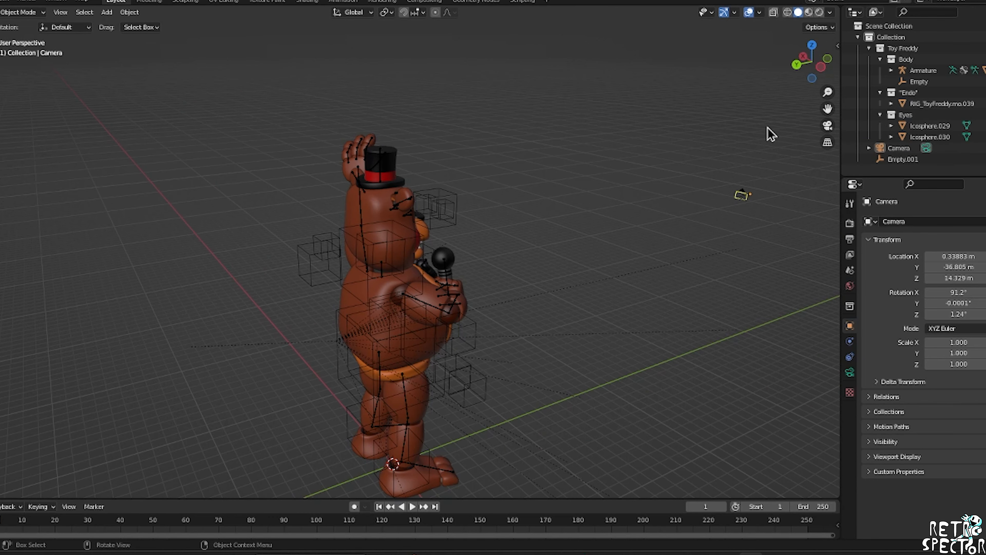
pyautogui.click(827, 59)
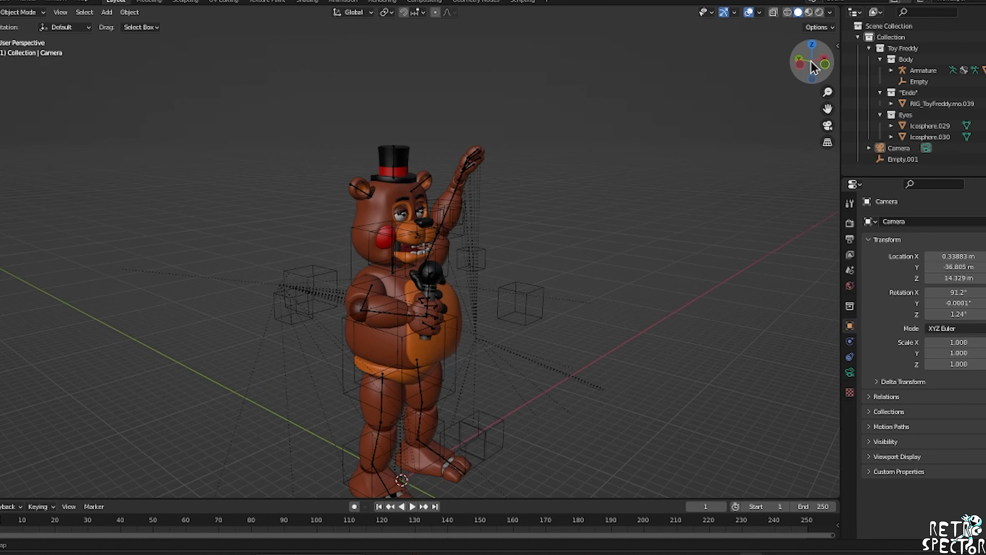
pyautogui.click(827, 126)
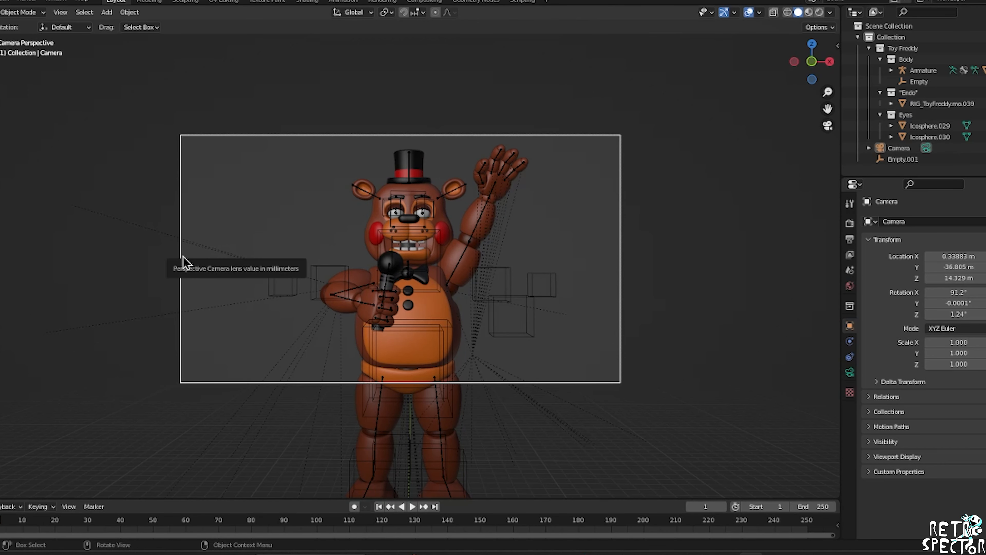
pyautogui.scroll(2, 468, 234)
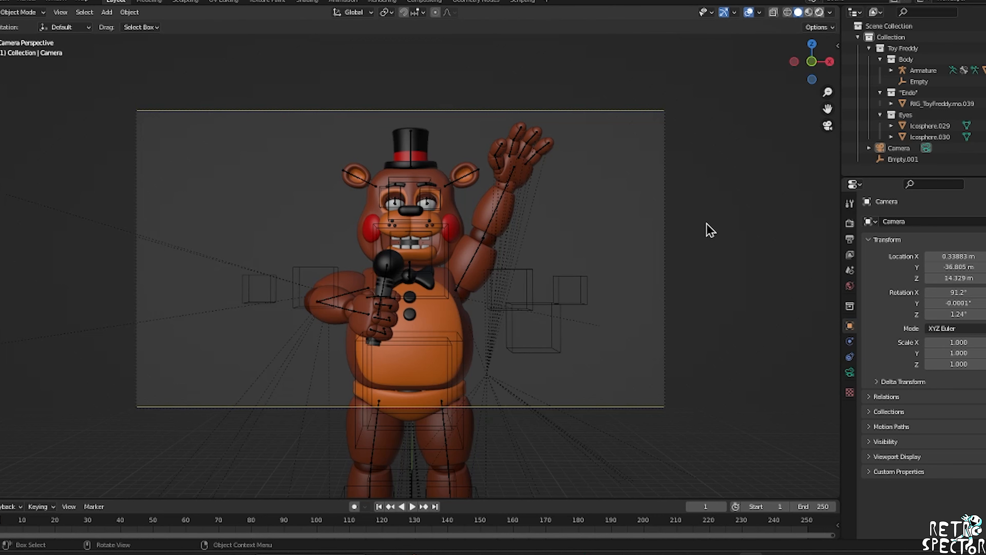
# Preview the camera view in Rendered shading and return to Solid shading in the front view.
pyautogui.press('z')
pyautogui.press('8')
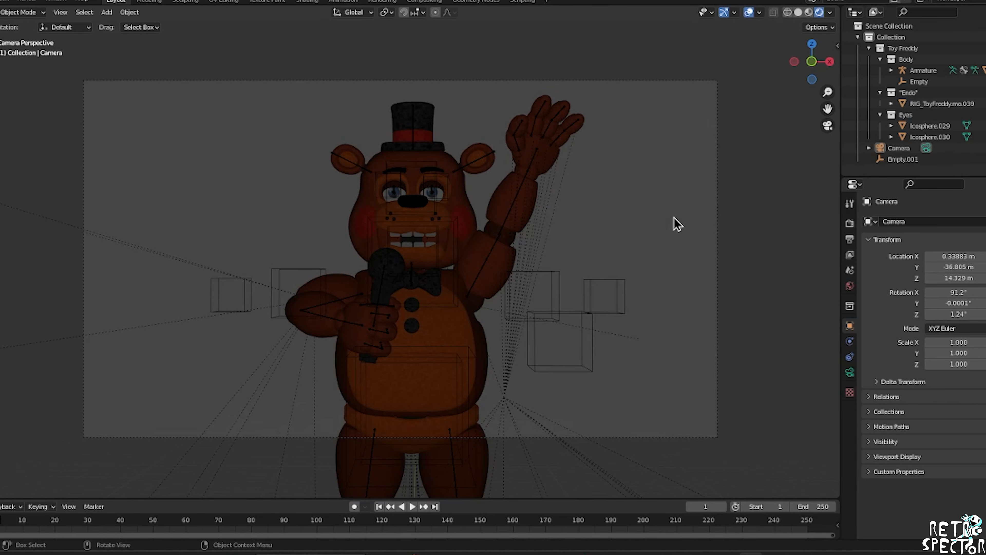
pyautogui.moveTo(810, 69)
pyautogui.mouseDown()
pyautogui.moveTo(794, 76)
pyautogui.moveTo(826, 75)
pyautogui.moveTo(649, 69)
pyautogui.moveTo(808, 64)
pyautogui.mouseUp()
pyautogui.click(810, 67)
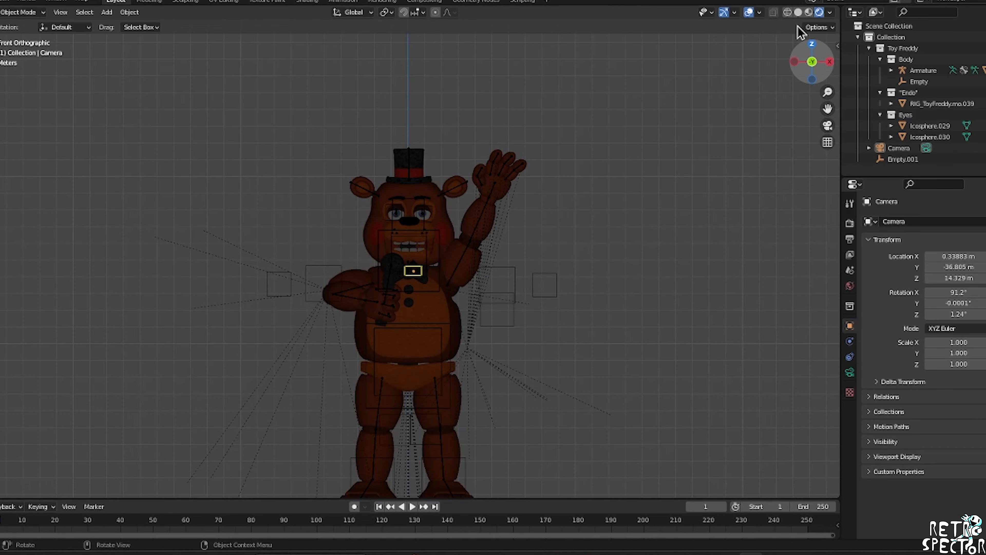
pyautogui.click(798, 13)
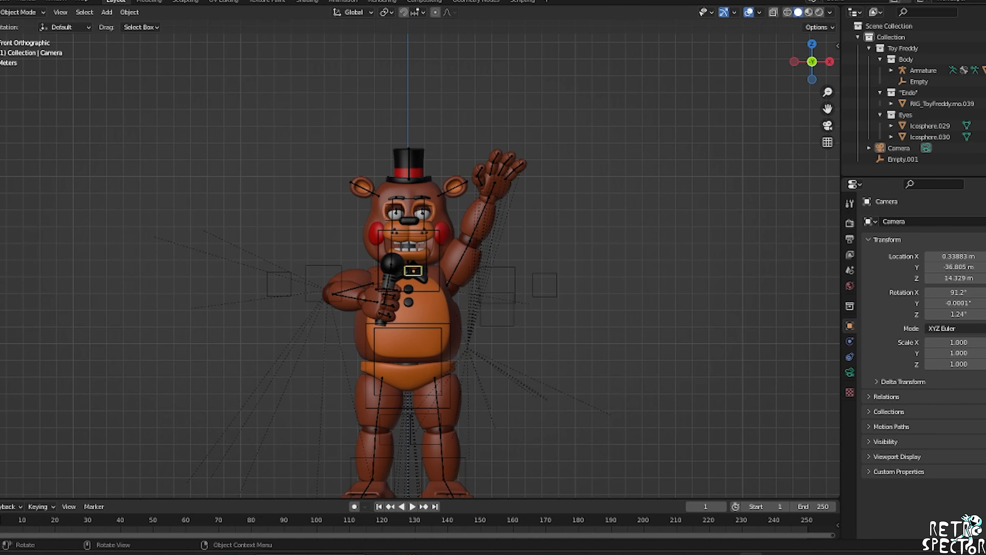
# Append the Kids Cove collection from Kids Cove.blend in the FNAF2 folder.
pyautogui.click(5, 1)
pyautogui.click(15, 147)
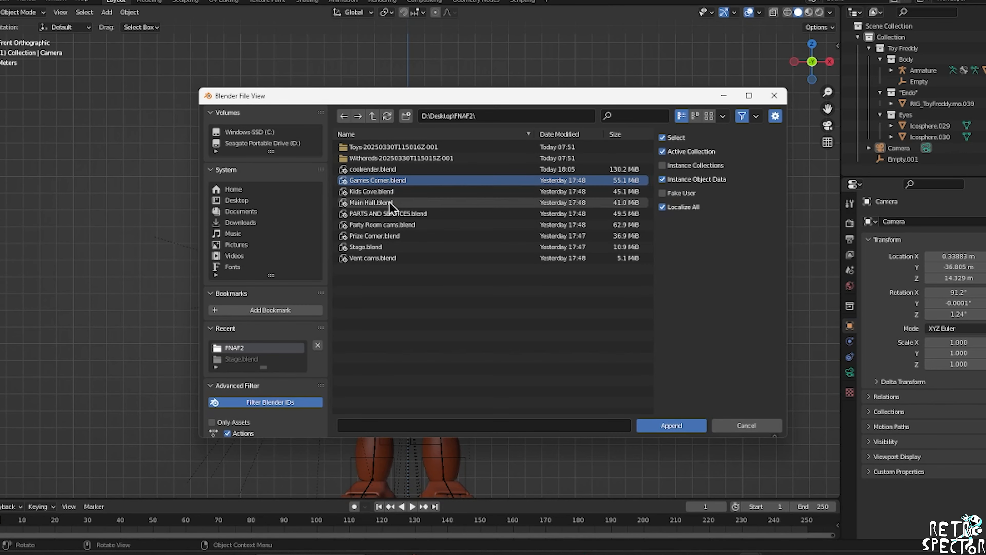
pyautogui.click(388, 192)
pyautogui.click(672, 427)
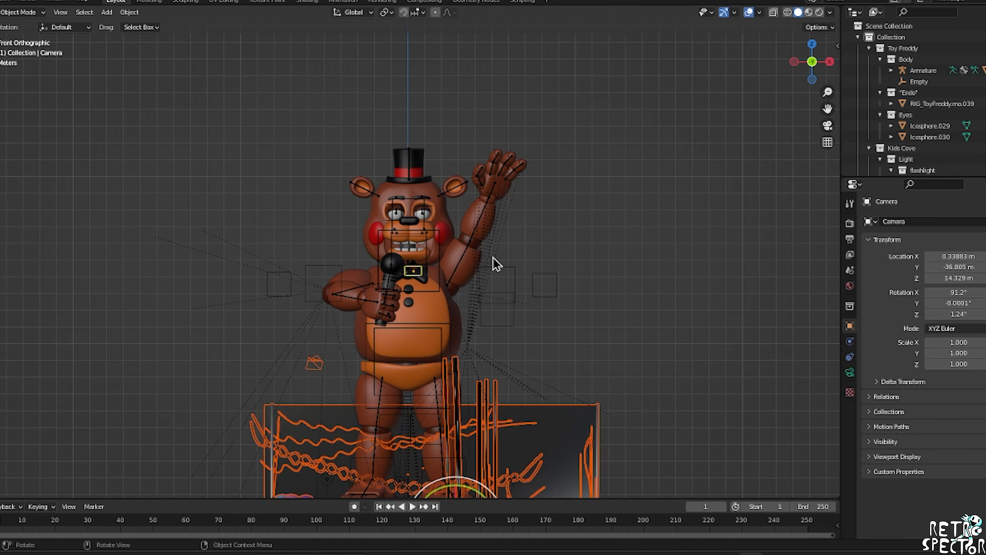
# Move the appended Kids Cove room up about 9 m around Toy Freddy and scale it up about 4 times.
pyautogui.press('g')
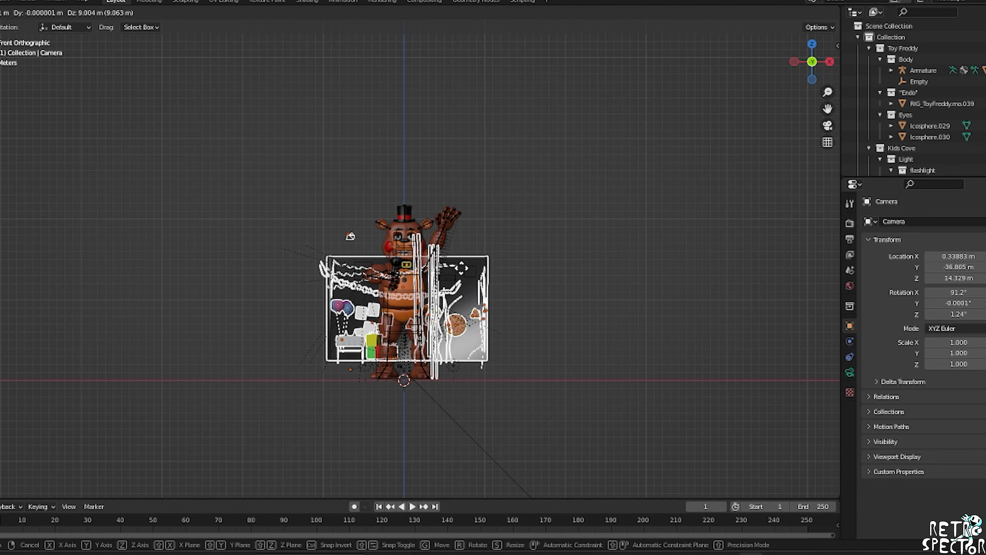
pyautogui.click(462, 268)
pyautogui.moveTo(820, 48)
pyautogui.mouseDown()
pyautogui.moveTo(767, 83)
pyautogui.moveTo(806, 85)
pyautogui.moveTo(814, 65)
pyautogui.mouseUp()
pyautogui.scroll(2, 697, 236)
pyautogui.press('s')
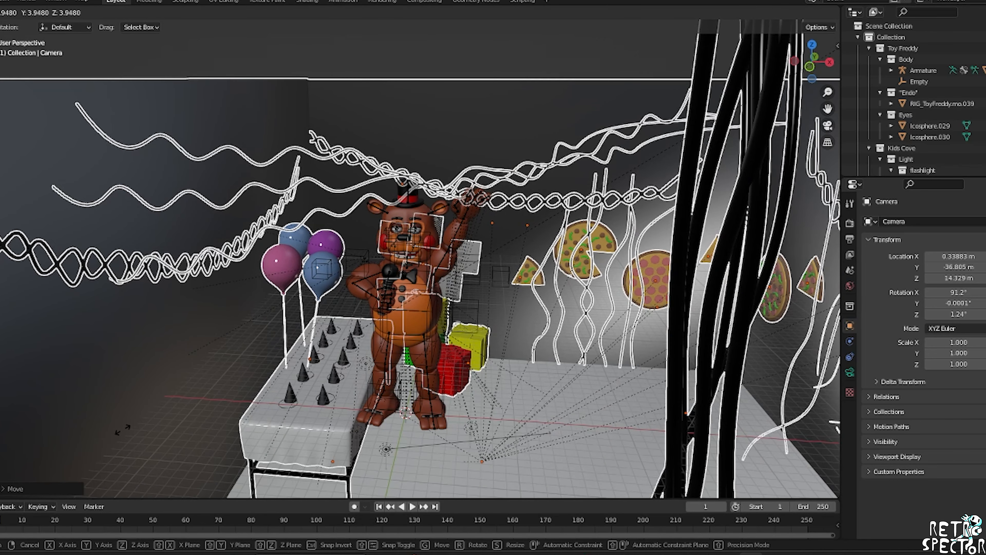
pyautogui.click(157, 411)
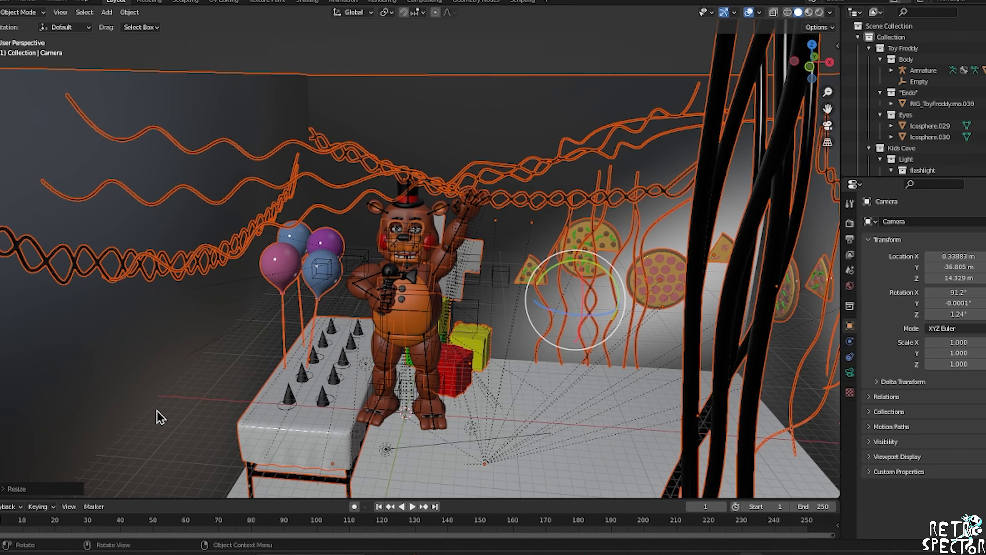
# Raise the Kids Cove room toward Toy Freddy's foot level, scale it down slightly, and check the fit through the camera.
pyautogui.click(810, 67)
pyautogui.scroll(-4, 574, 206)
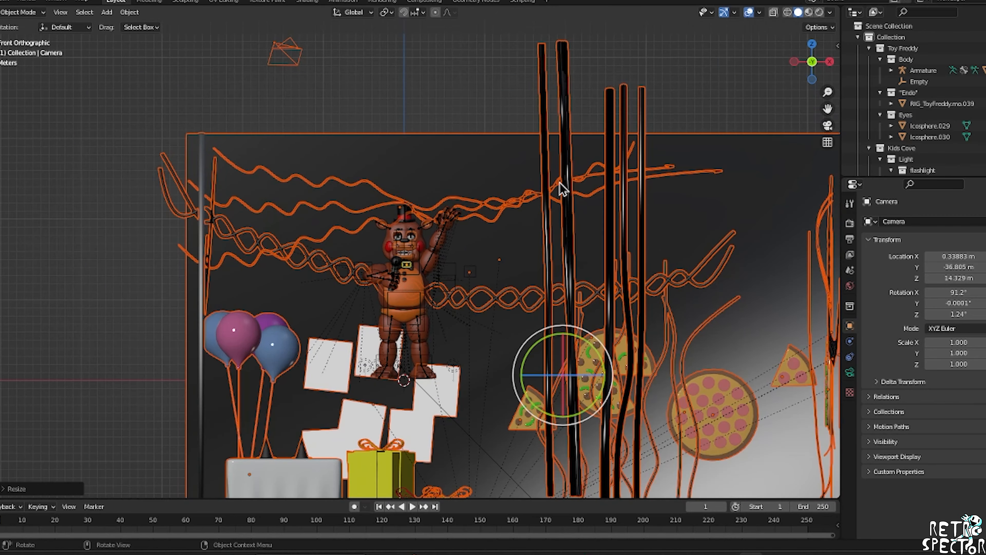
pyautogui.press('g')
pyautogui.click(486, 154)
pyautogui.press('s')
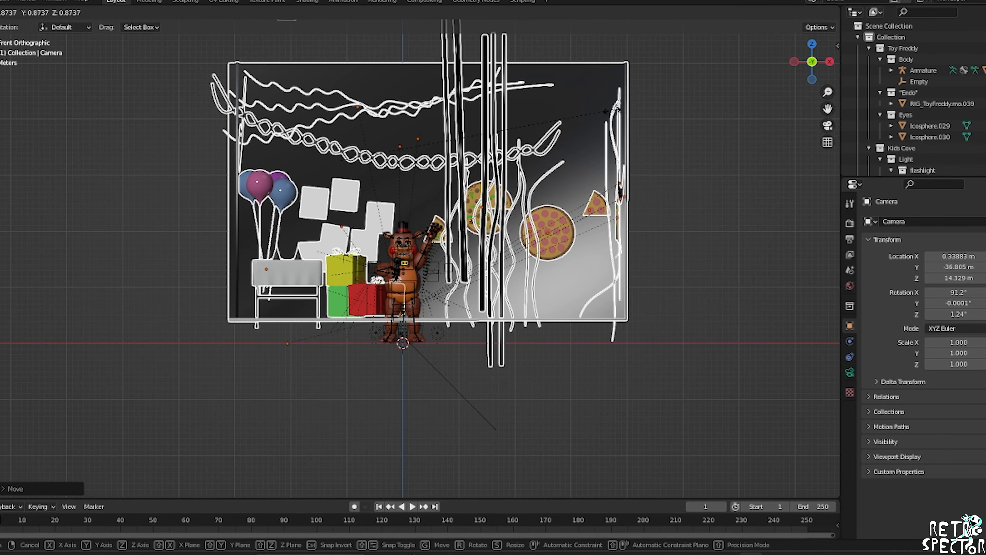
pyautogui.moveTo(811, 63); pyautogui.dragTo(893, 106)
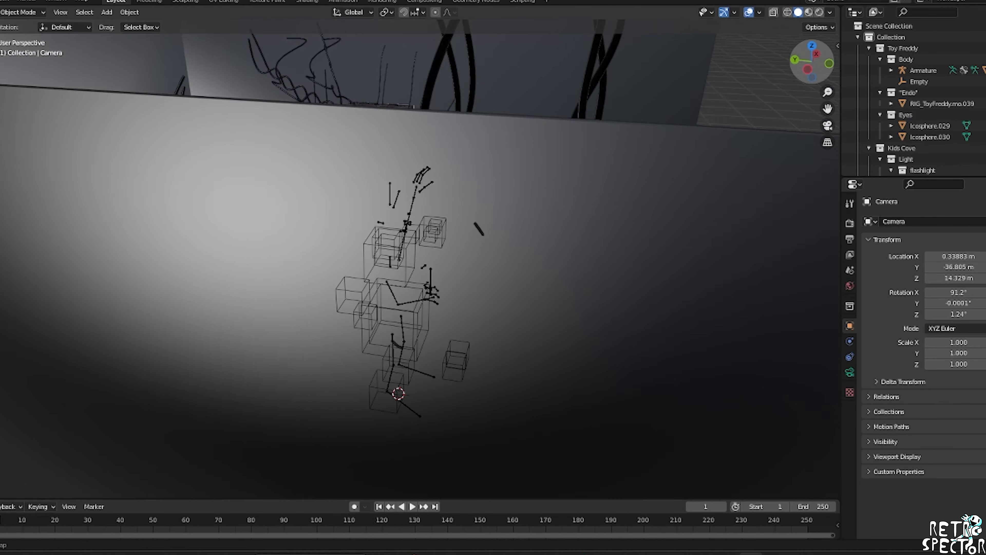
pyautogui.click(827, 125)
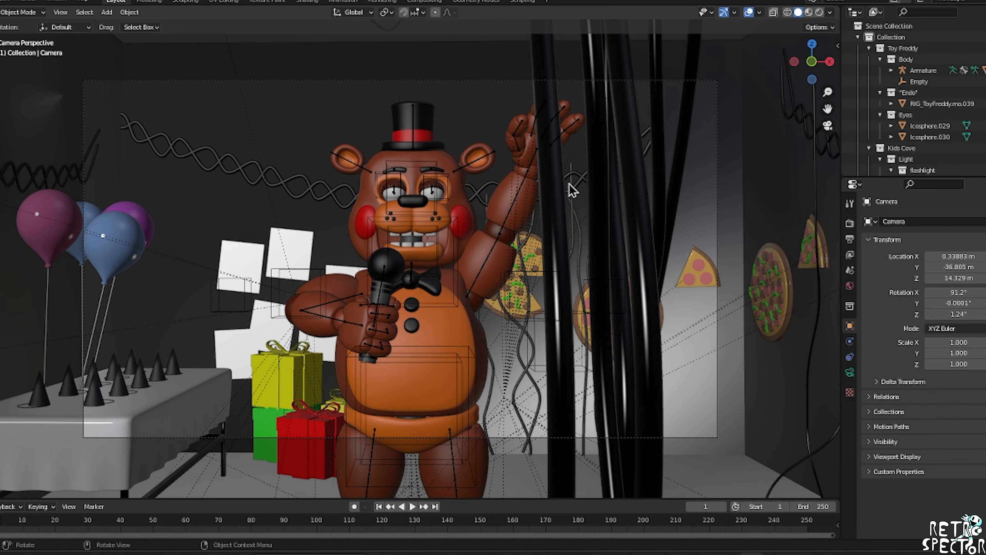
# Move the middle wires sideways from in front of Toy Freddy to the right edge of the camera frame.
pyautogui.click(625, 307)
pyautogui.press('g')
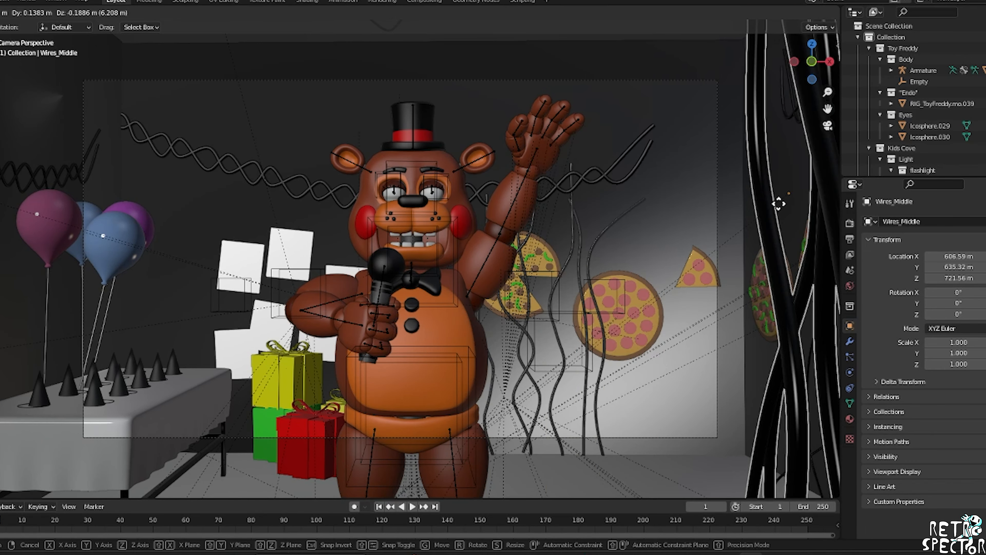
pyautogui.rightClick(732, 203)
pyautogui.click(598, 297)
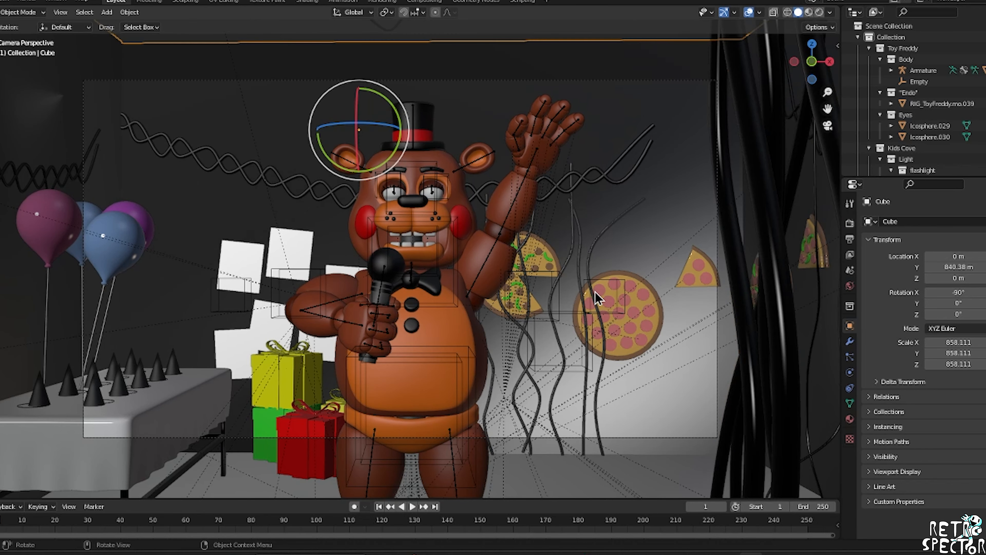
# Switch the viewport to Rendered shading and examine the lighting of the whole Kids Cove room from outside.
pyautogui.press('z')
pyautogui.press('8')
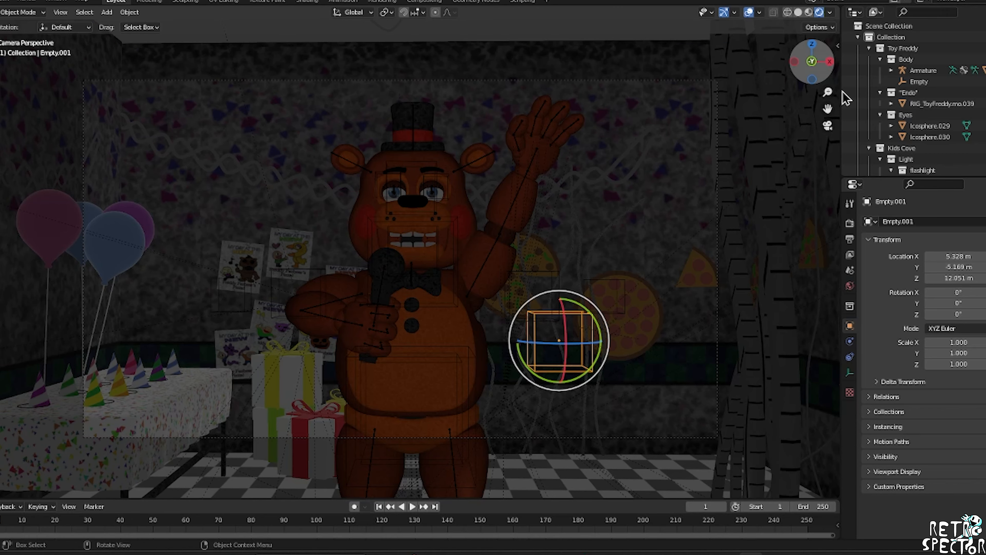
pyautogui.moveTo(812, 62)
pyautogui.mouseDown()
pyautogui.moveTo(803, 66)
pyautogui.moveTo(812, 62)
pyautogui.mouseUp()
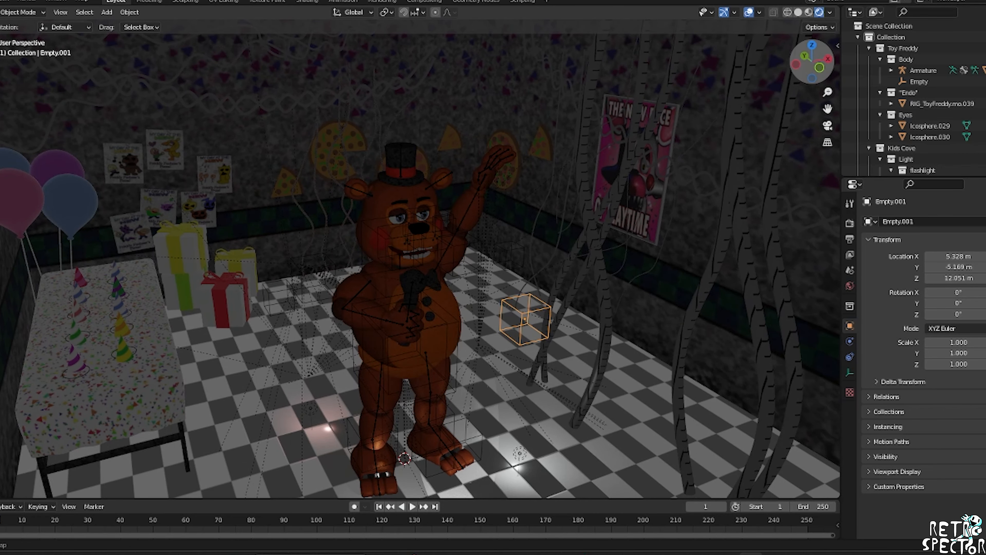
pyautogui.scroll(-4, 273, 247)
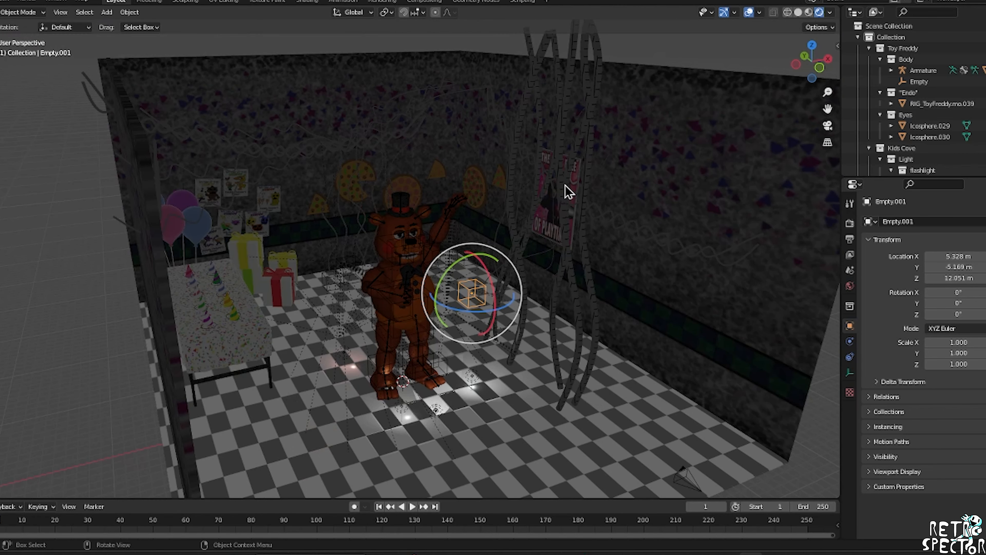
pyautogui.scroll(-2, 568, 190)
pyautogui.click(461, 265)
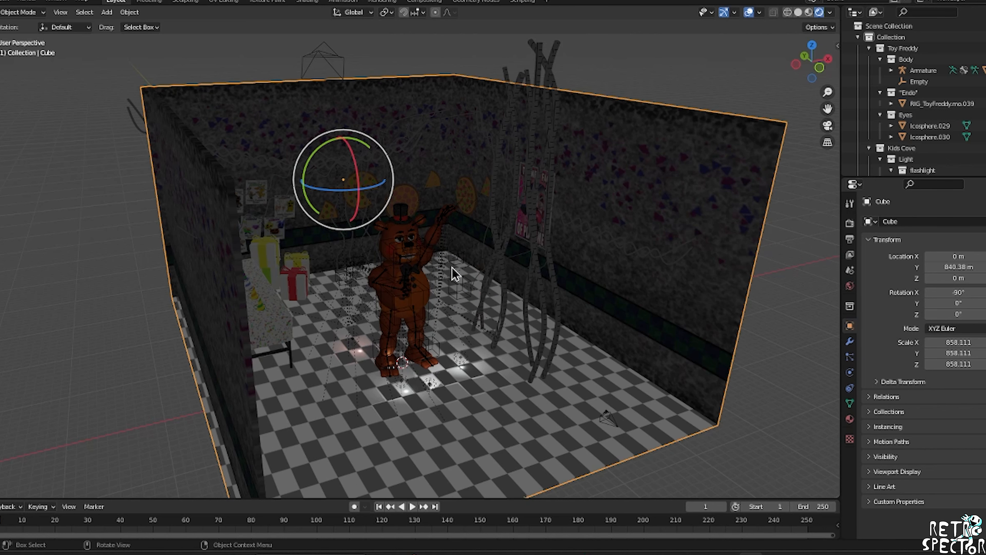
# Add a Sun light at Toy Freddy's feet in the Kids Cove room.
pyautogui.scroll(4, 458, 283)
pyautogui.hotkey('shift', 'a')
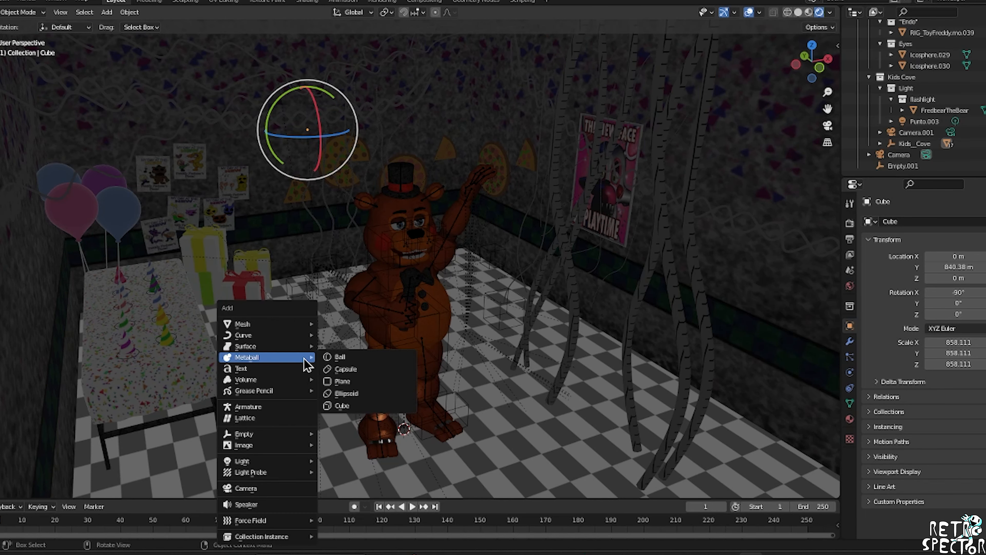
pyautogui.moveTo(291, 450)
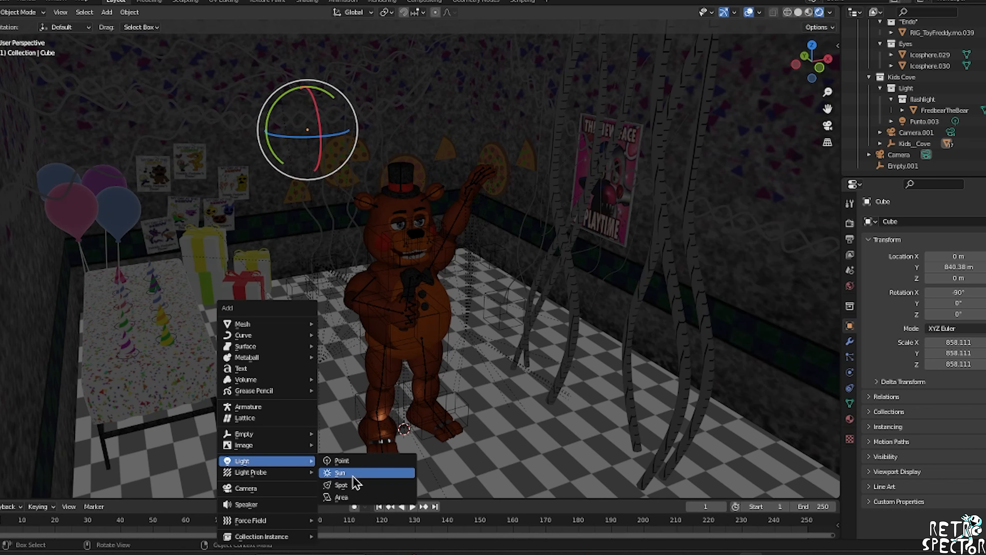
pyautogui.click(353, 476)
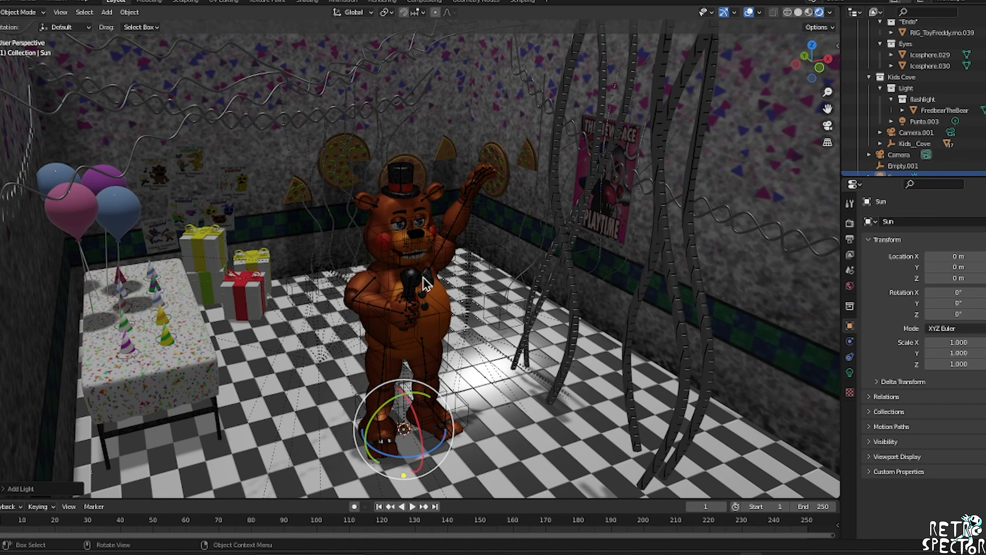
pyautogui.scroll(-5, 425, 284)
pyautogui.scroll(5, 462, 235)
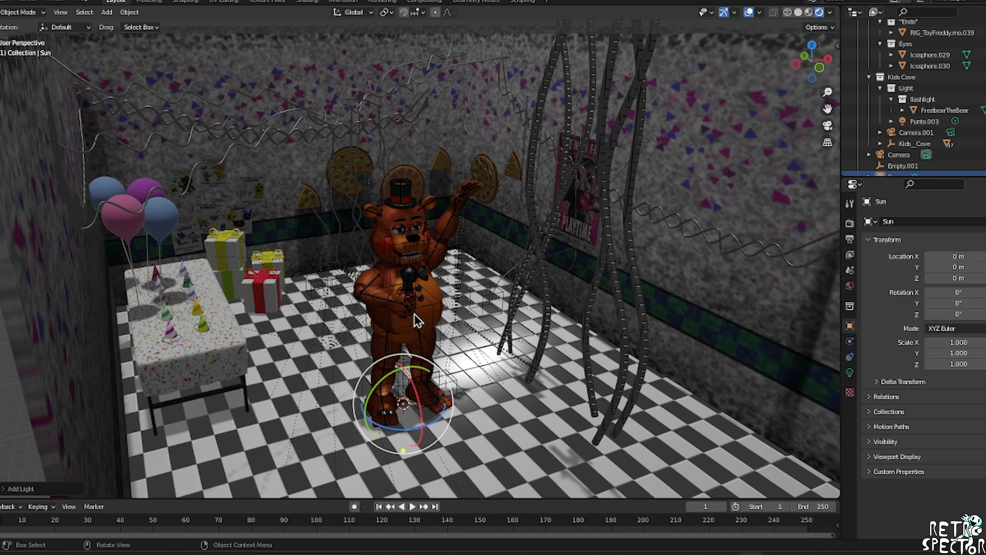
# Rotate the Sun freely to about -15°, -24°, 14.5° and return to the camera view.
pyautogui.press('r')
pyautogui.press('r')
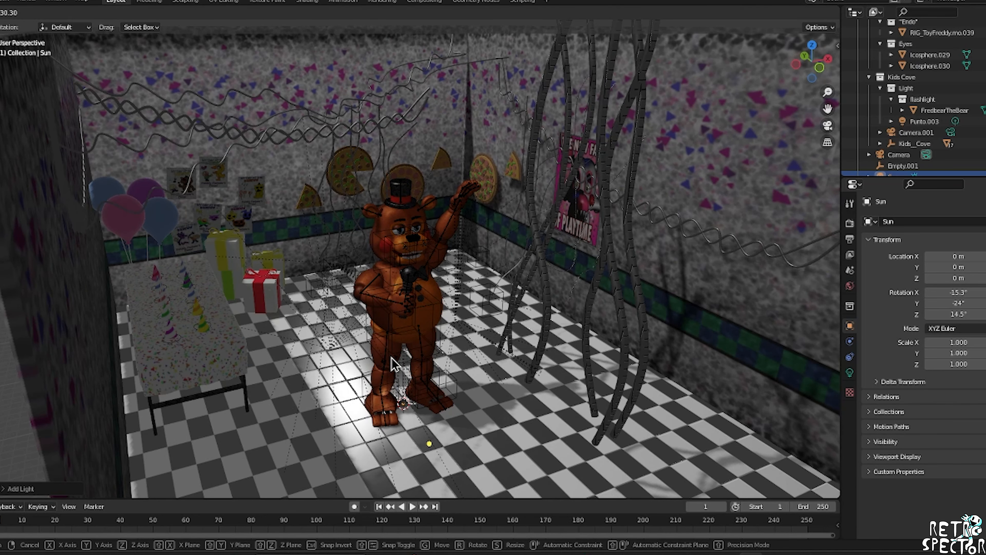
pyautogui.click(394, 364)
pyautogui.click(819, 68)
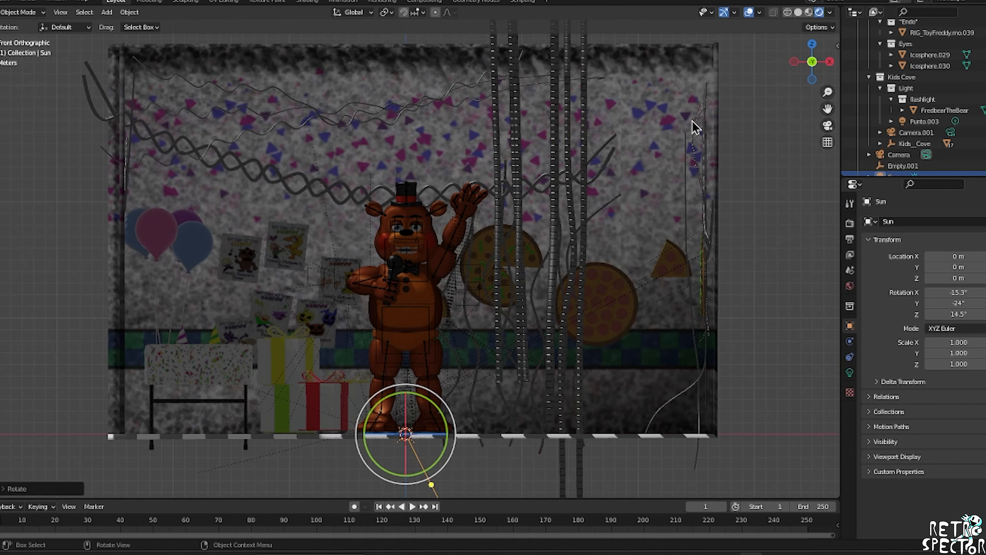
pyautogui.click(828, 141)
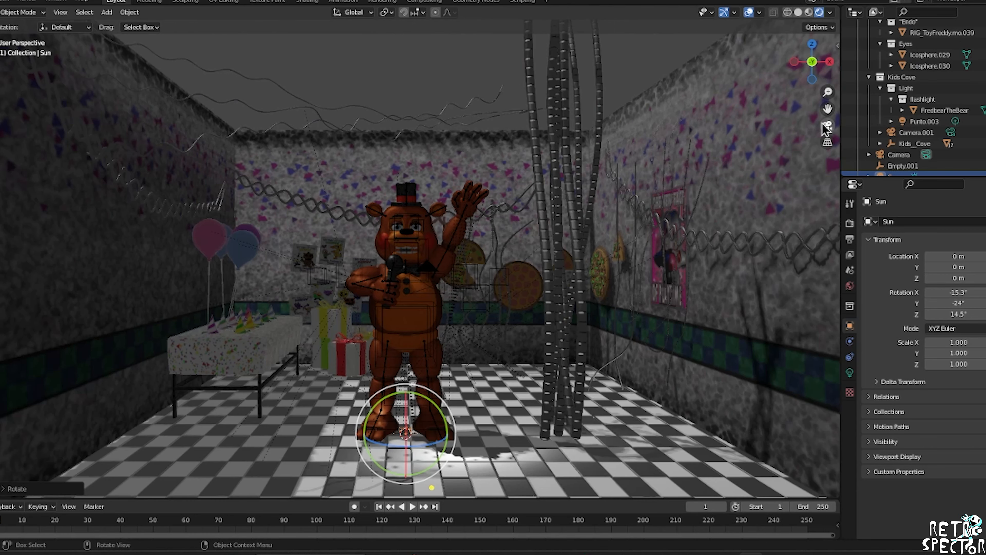
pyautogui.click(827, 126)
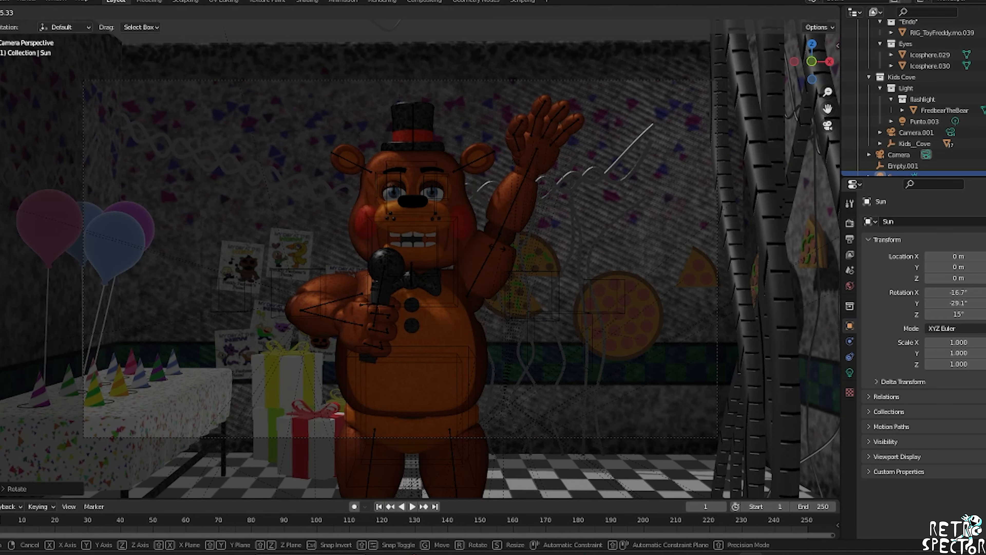
# Rotate the Sun to about -41°, 116°, -31° and move it above Toy Freddy to a height of about 35.6 m.
pyautogui.press('r')
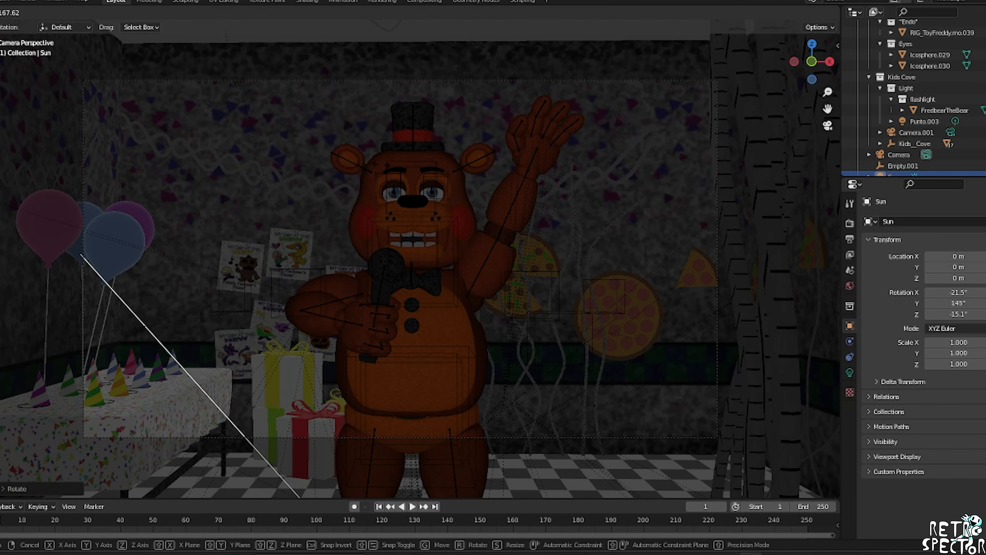
pyautogui.click(480, 225)
pyautogui.scroll(-2, 469, 257)
pyautogui.press('g')
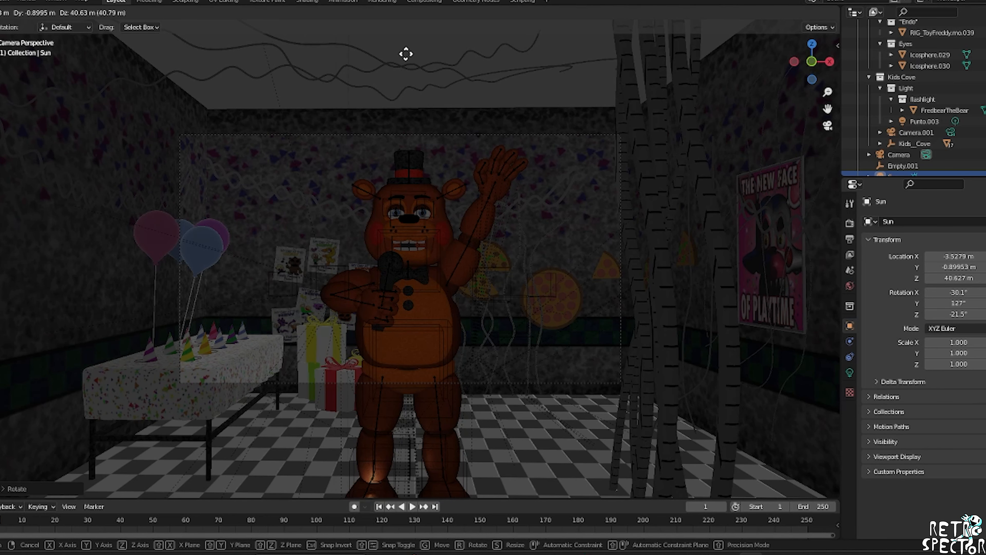
pyautogui.click(398, 149)
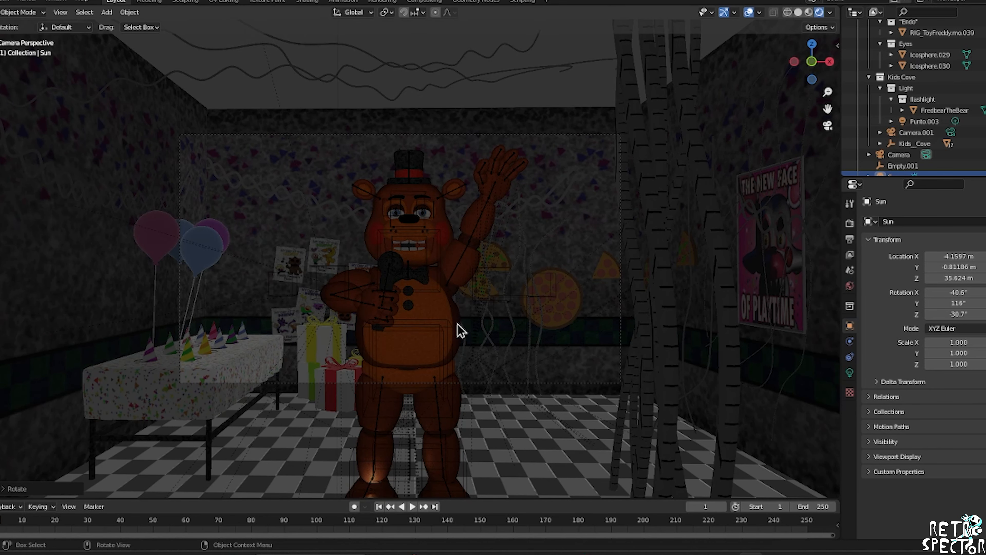
# Rotate the raised Sun to about -187°, 166°, -166° to light the walls and floor.
pyautogui.scroll(-3, 461, 330)
pyautogui.press('r')
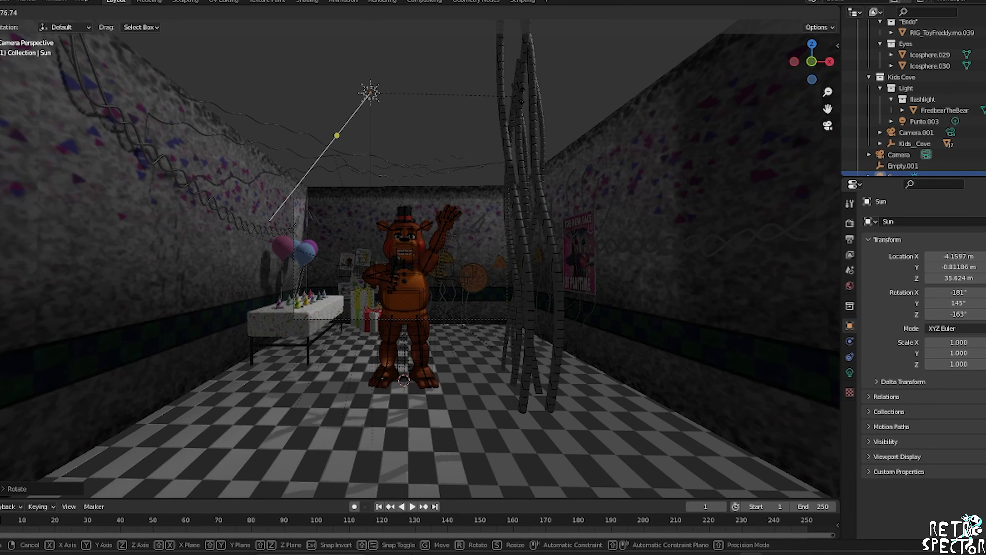
pyautogui.click(513, 64)
pyautogui.scroll(2, 434, 171)
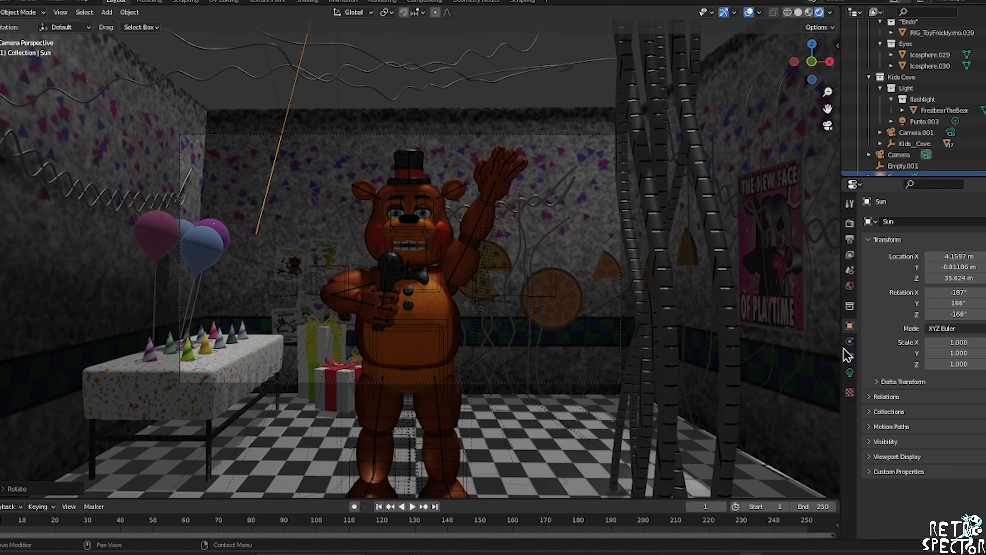
# Set the Sun's strength to 10 and rotate it so its light falls on Toy Freddy and the back wall.
pyautogui.click(850, 372)
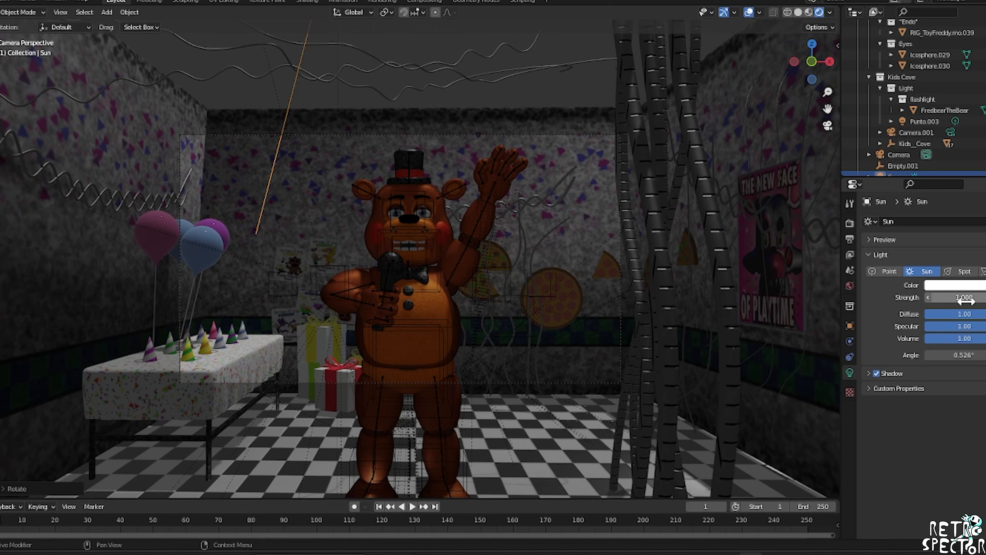
pyautogui.moveTo(965, 299); pyautogui.dragTo(985, 299)
pyautogui.press('r')
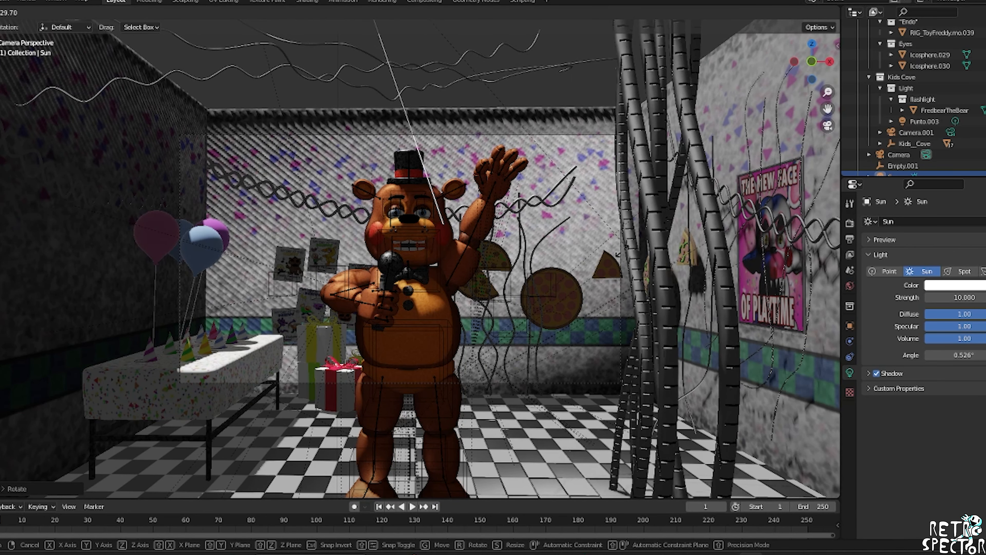
pyautogui.click(596, 272)
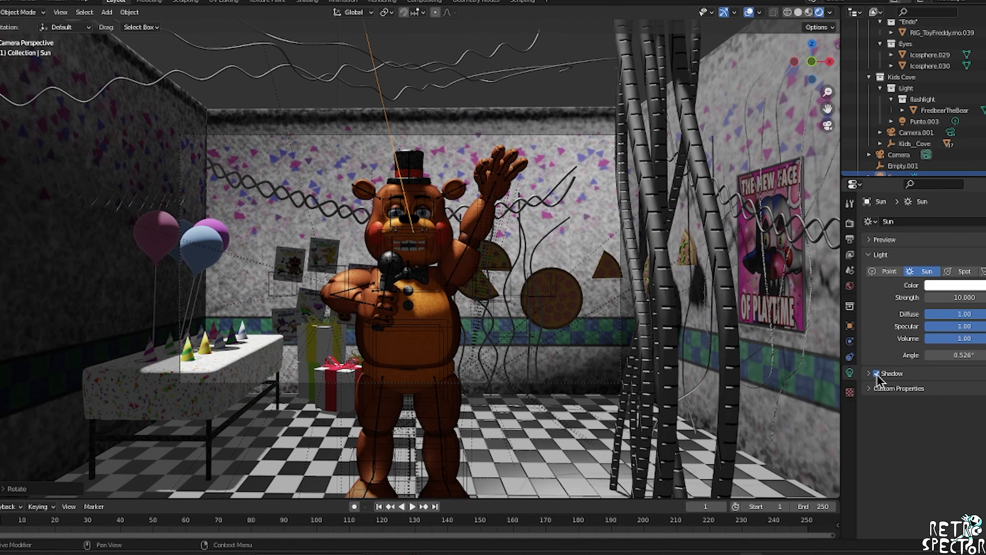
pyautogui.click(867, 373)
pyautogui.click(868, 373)
pyautogui.click(868, 388)
# Enable Motion Blur in the Eevee render settings.
pyautogui.click(850, 224)
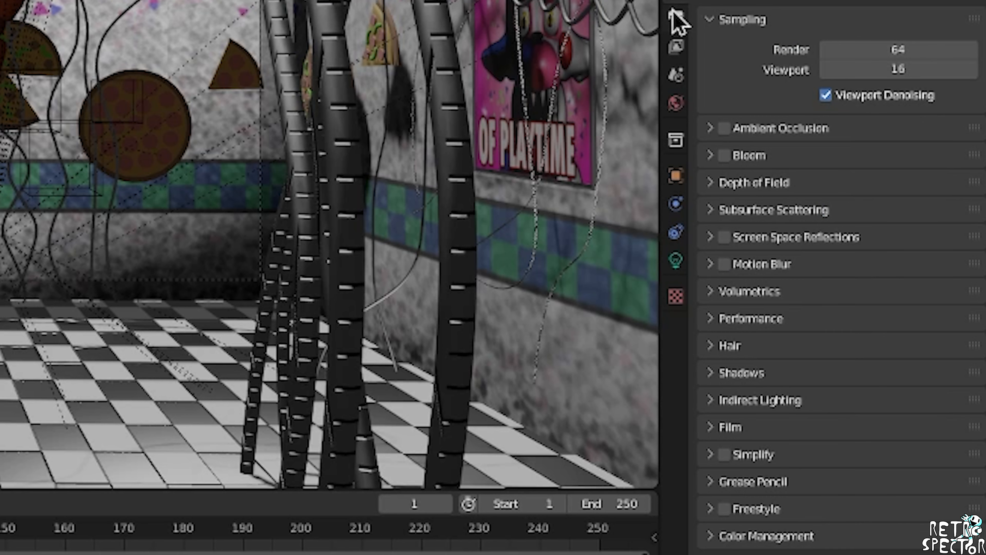
pyautogui.click(725, 265)
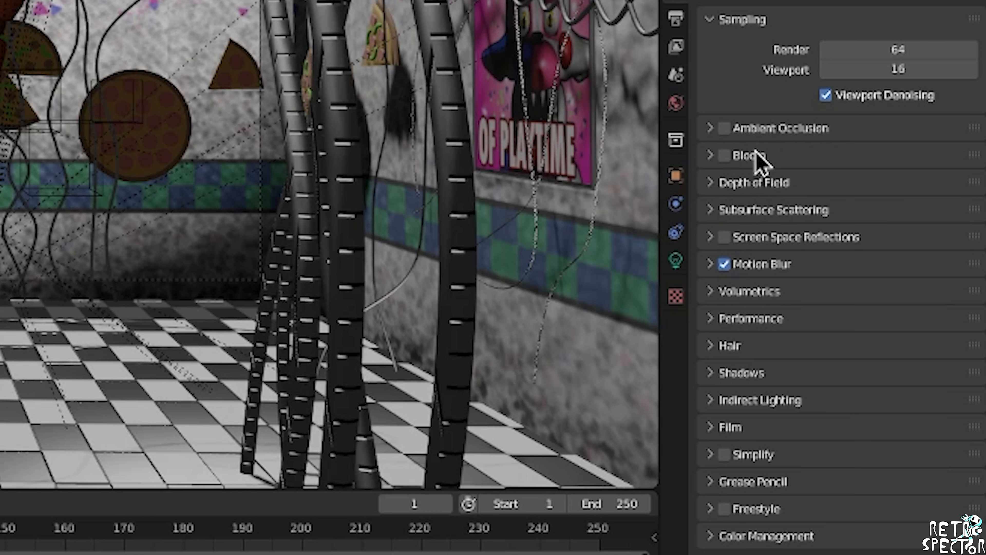
pyautogui.click(718, 182)
pyautogui.click(718, 183)
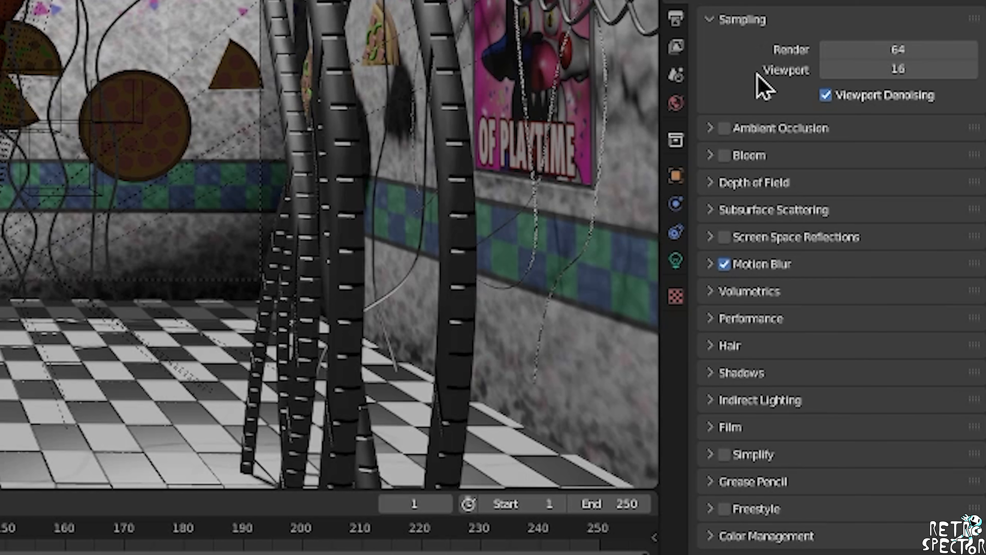
# Set the render samples to 150 and the viewport samples to 64, and check Toy Freddy up close.
pyautogui.click(869, 49)
pyautogui.write('15')
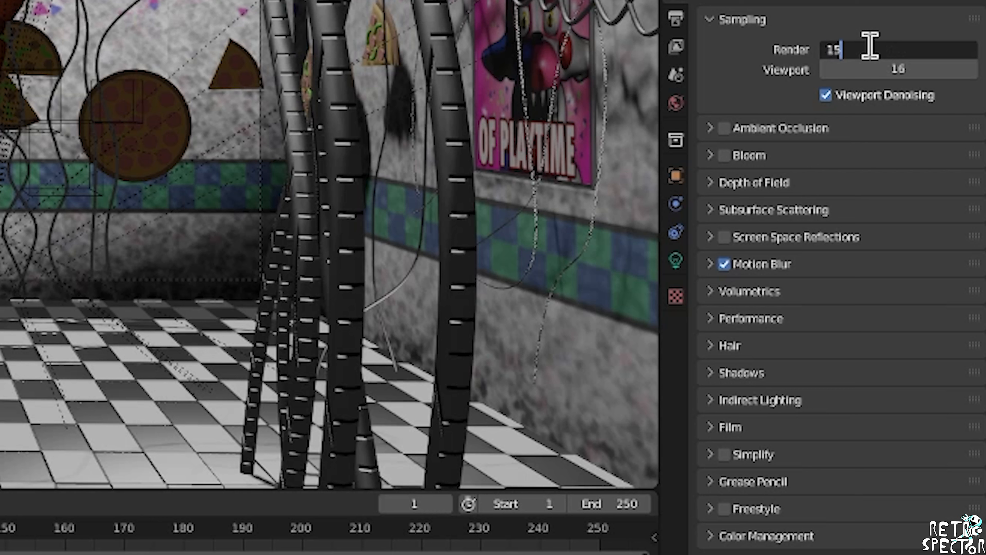
pyautogui.write('0')
pyautogui.press('Return')
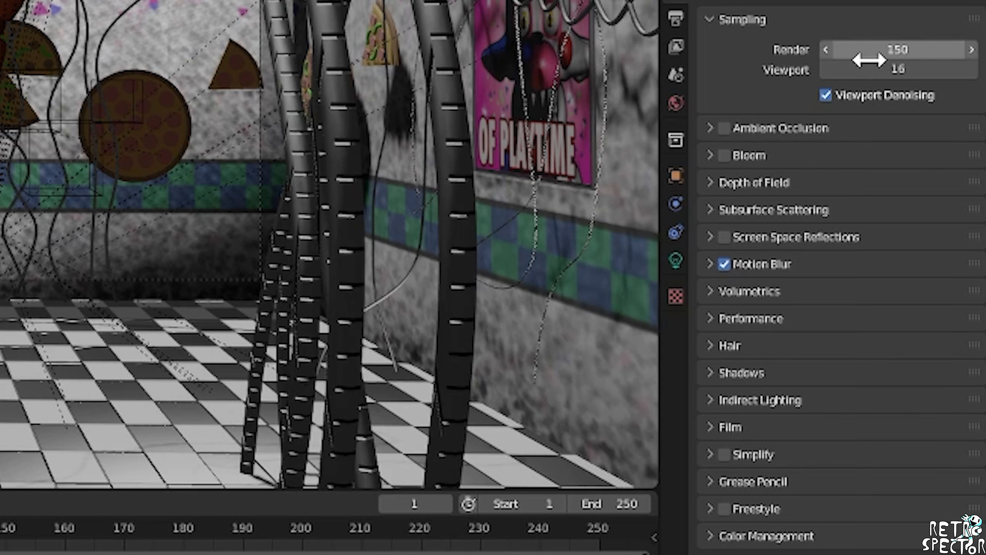
pyautogui.click(871, 66)
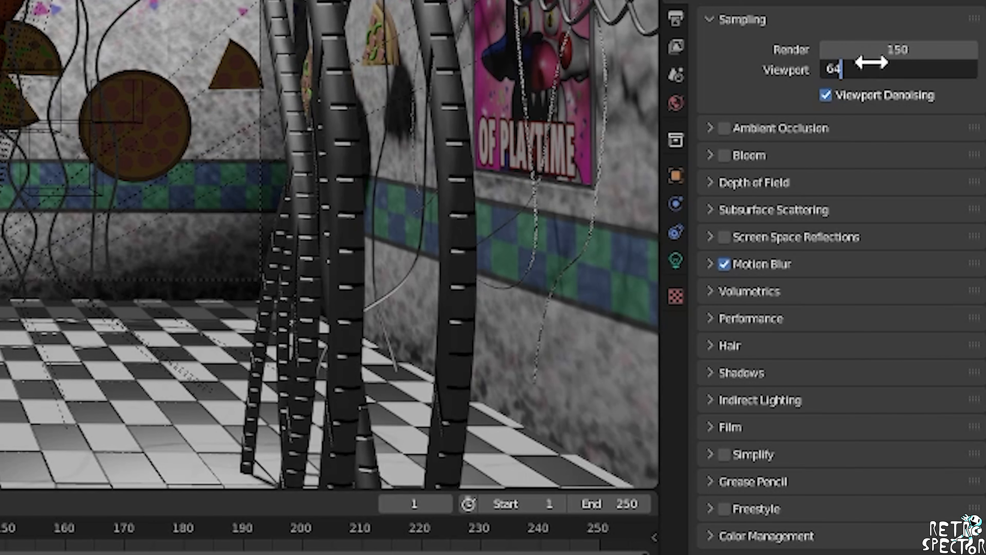
pyautogui.press('Return')
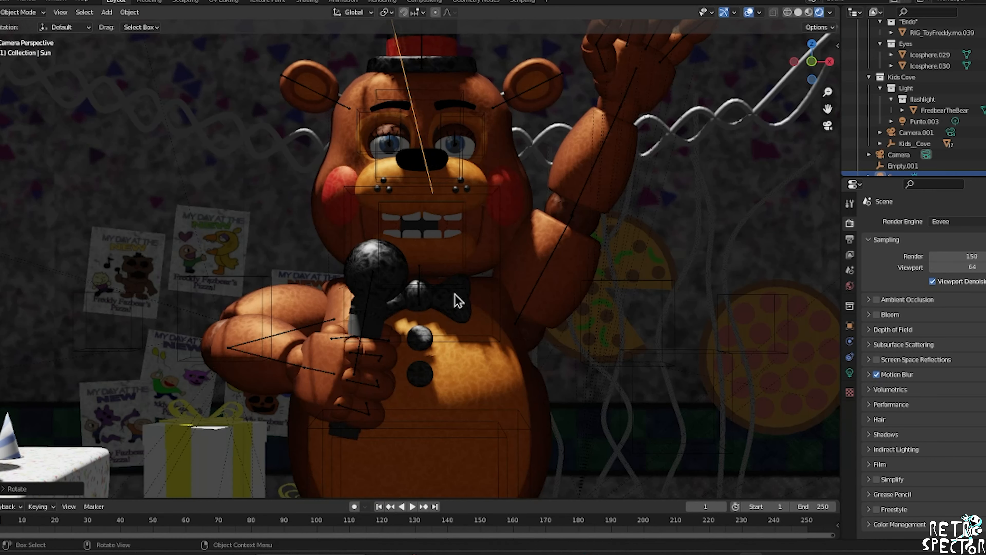
pyautogui.scroll(4, 458, 301)
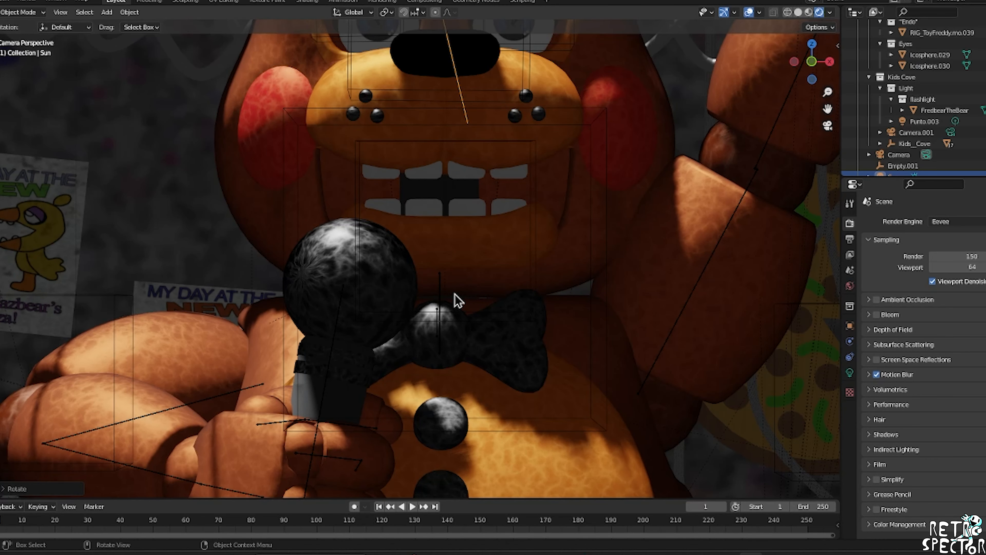
pyautogui.scroll(-4, 457, 300)
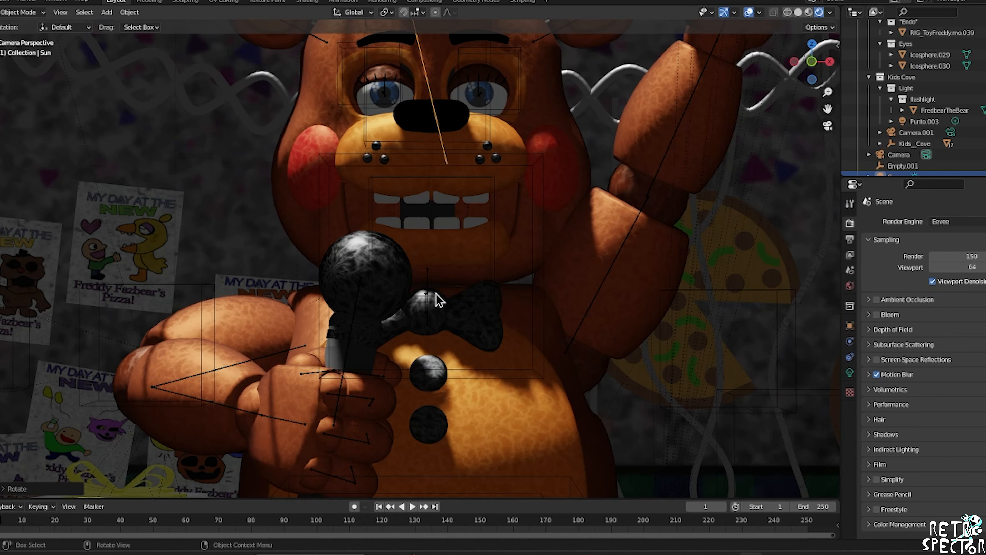
pyautogui.scroll(-10, 437, 294)
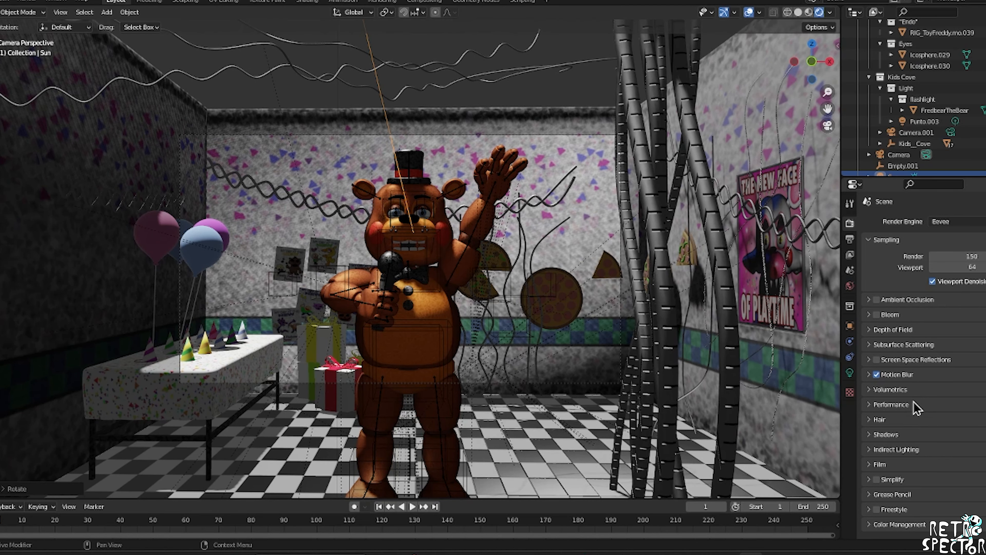
# Enable Simplify in the render settings and check the lit scene through the camera.
pyautogui.click(876, 479)
pyautogui.scroll(-5, 953, 470)
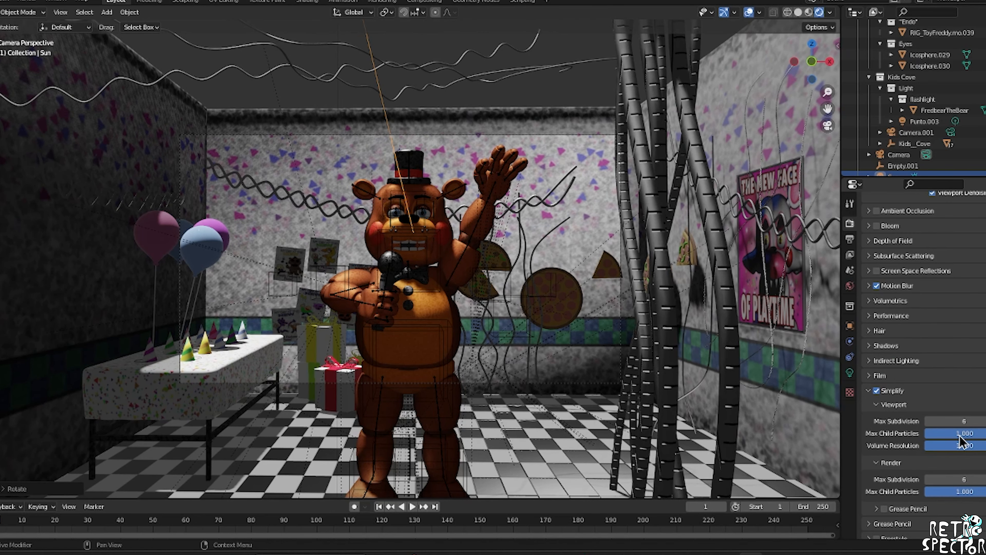
pyautogui.click(892, 391)
pyautogui.scroll(3, 482, 264)
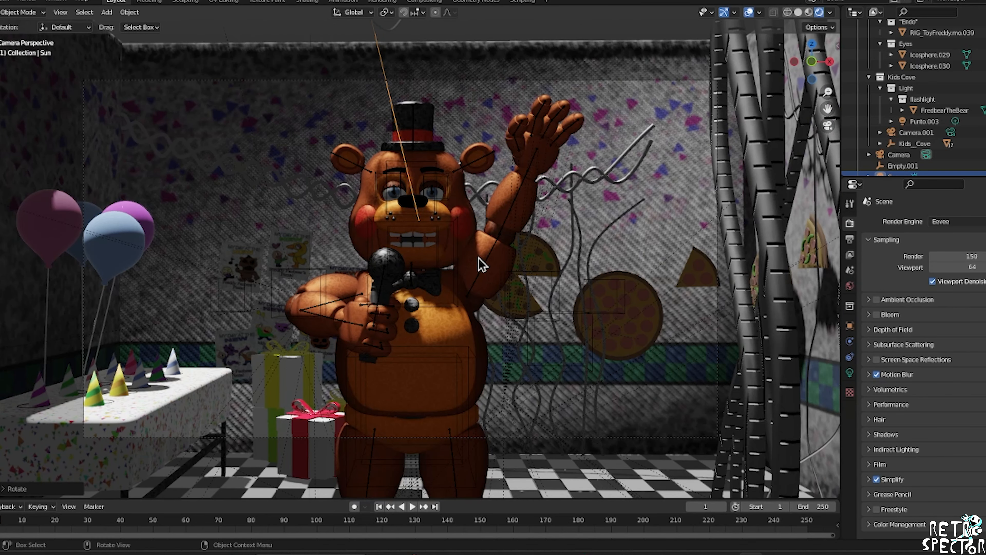
pyautogui.scroll(-2, 482, 264)
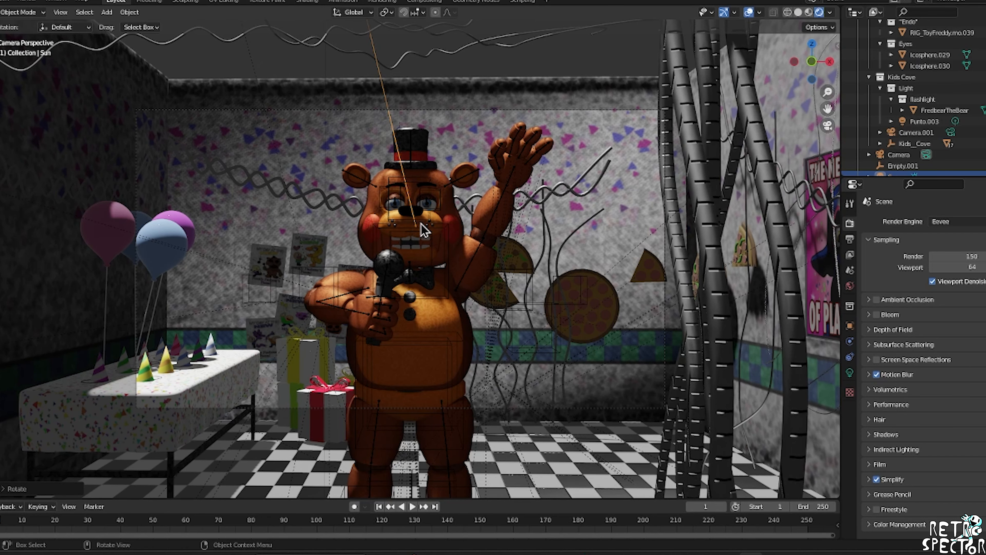
# Check Toy Freddy's lighting up close and add a second Sun light to the scene.
pyautogui.scroll(2, 551, 269)
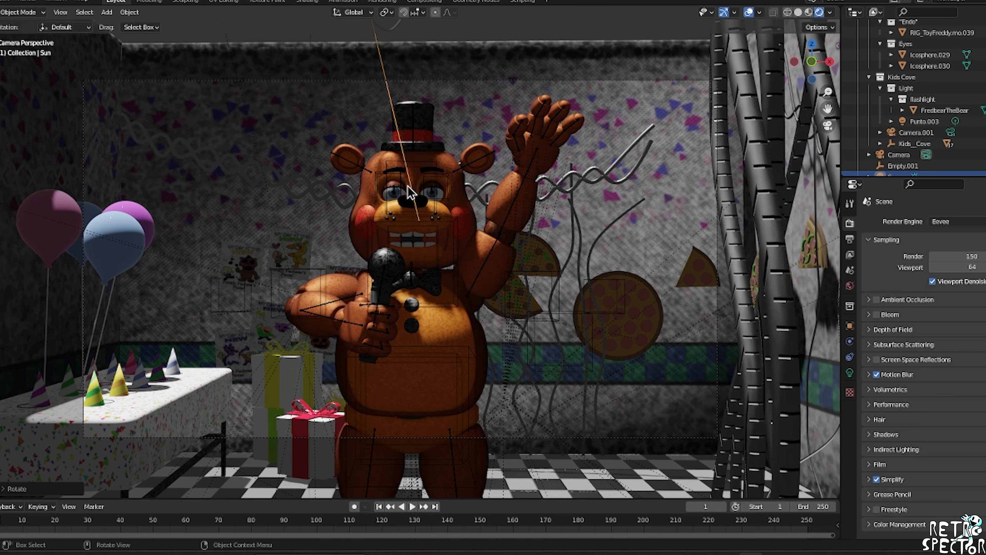
pyautogui.scroll(3, 409, 190)
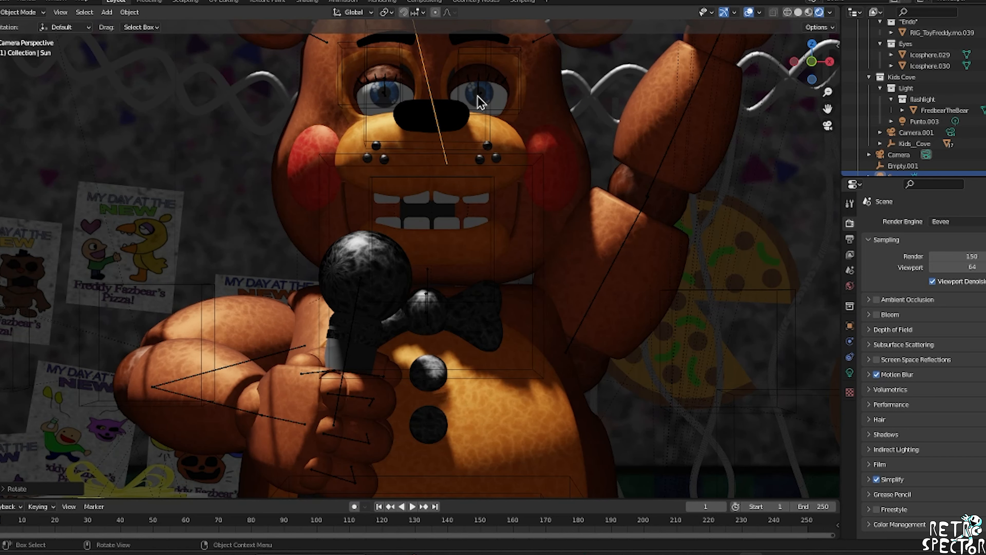
pyautogui.scroll(-6, 496, 190)
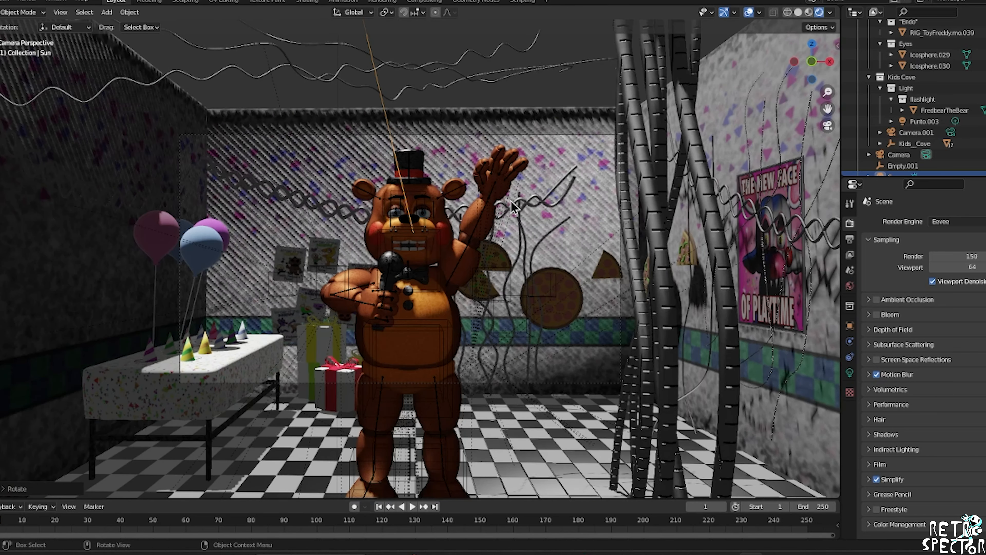
pyautogui.hotkey('shift', 'a')
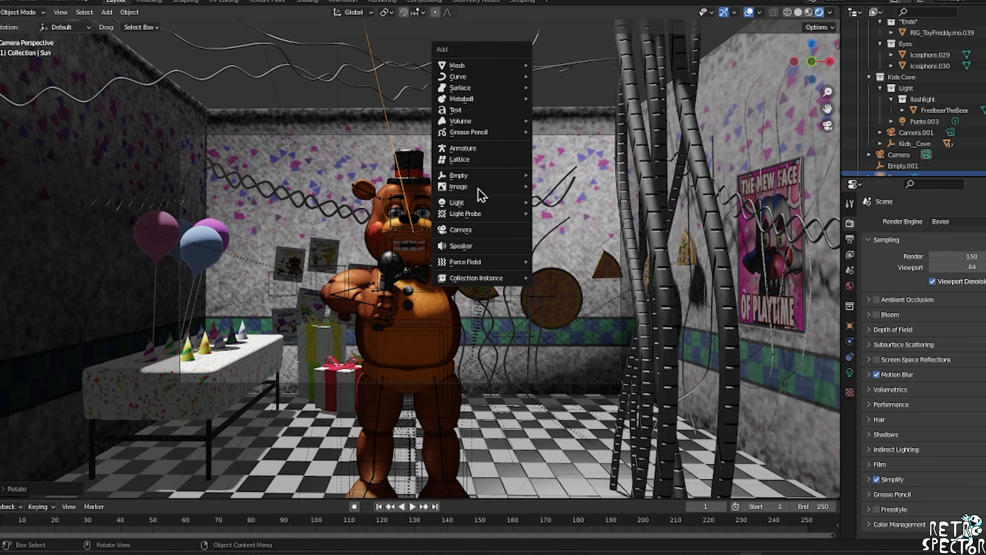
pyautogui.moveTo(526, 208)
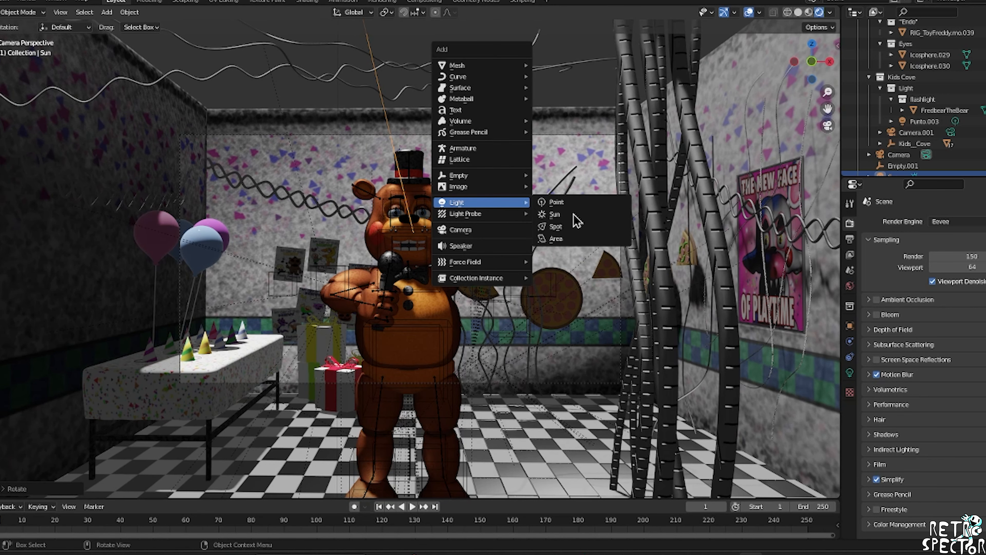
pyautogui.click(555, 214)
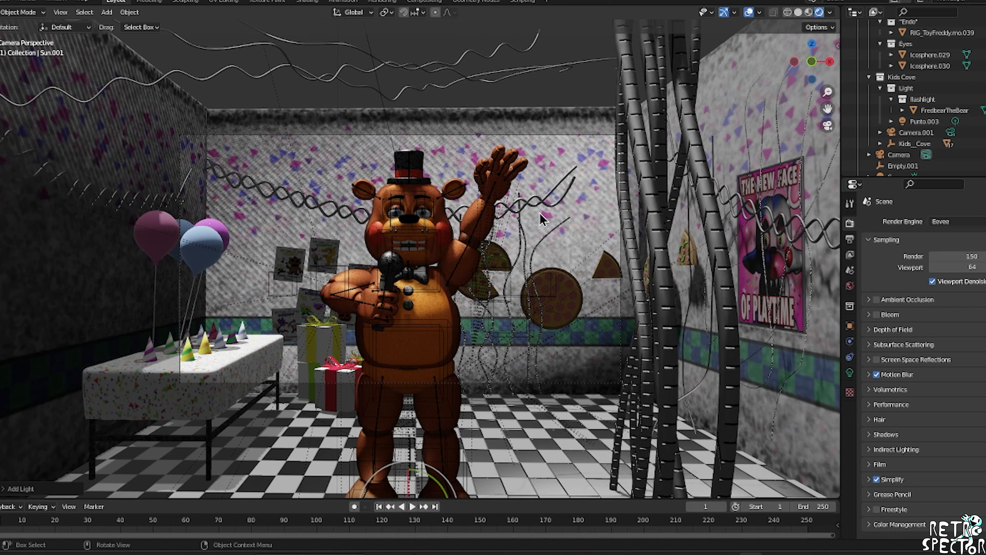
# Move the second Sun up from the floor to beside Toy Freddy's raised arm and rotate its light direction.
pyautogui.scroll(-3, 477, 313)
pyautogui.press('g')
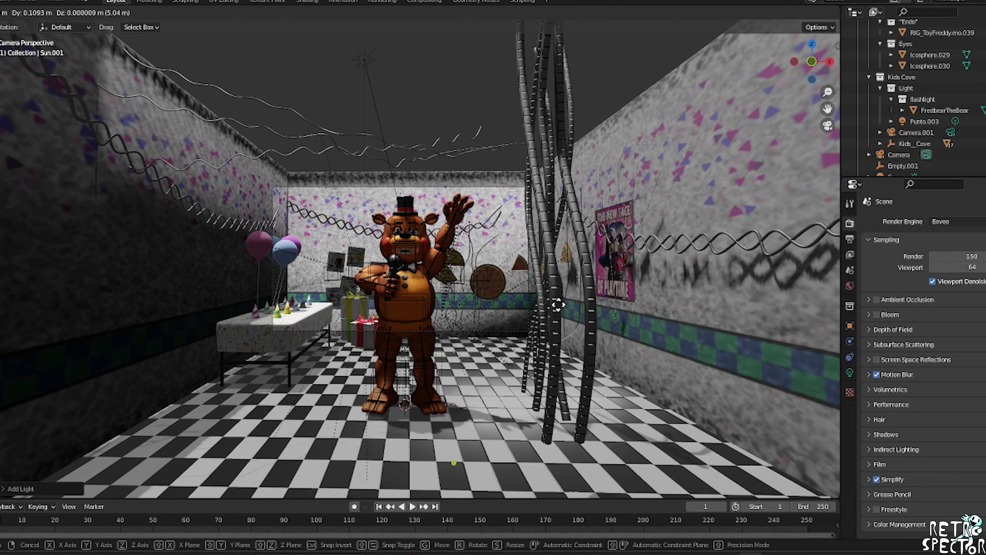
pyautogui.click(567, 305)
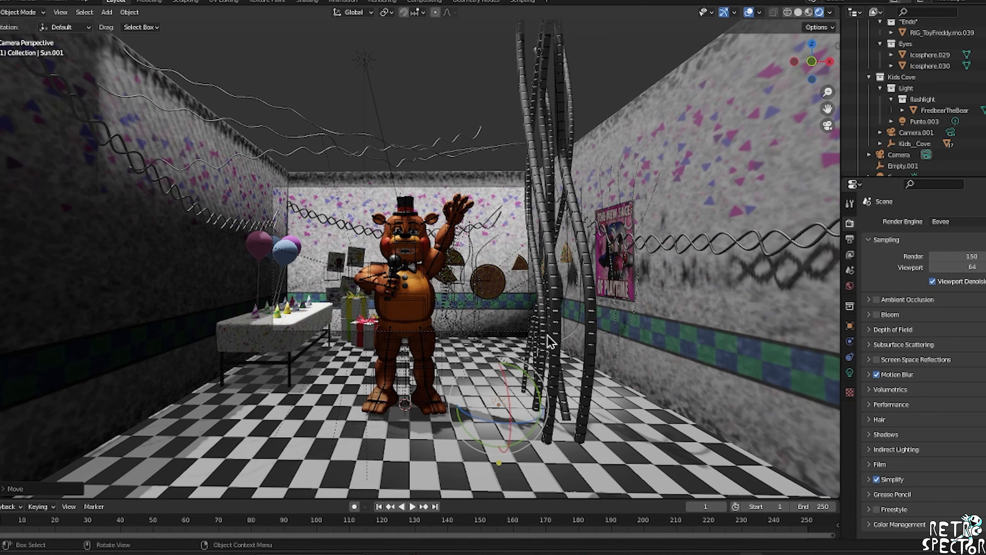
pyautogui.press('r')
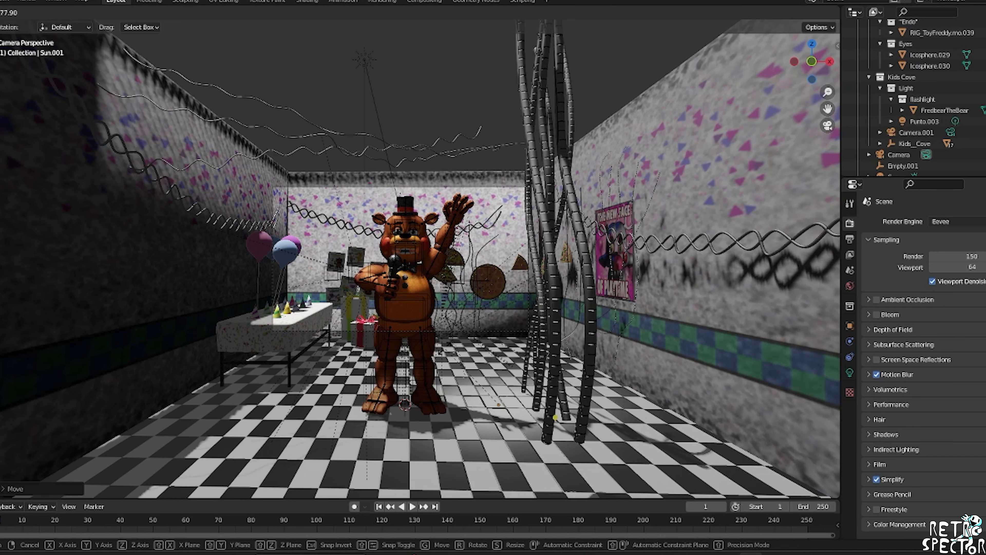
pyautogui.click(456, 326)
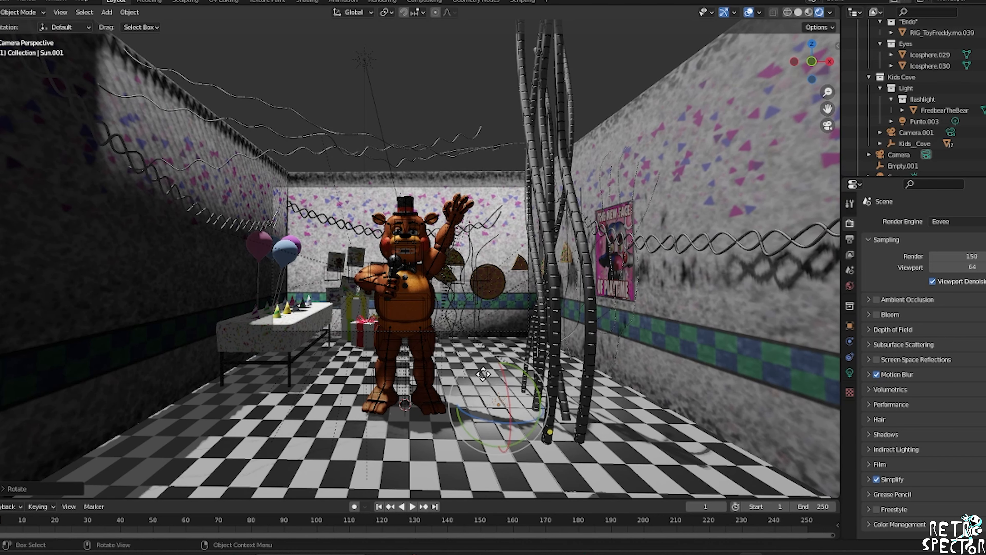
pyautogui.press('g')
pyautogui.rightClick(384, 206)
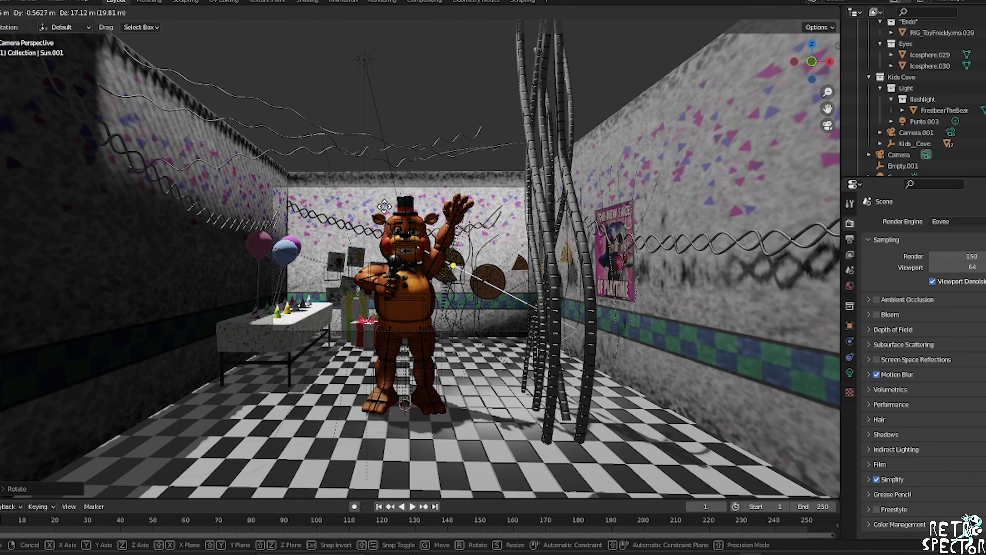
# Move the second Sun near Toy Freddy's raised hand and rotate it freely so it lights his face and body.
pyautogui.scroll(5, 466, 142)
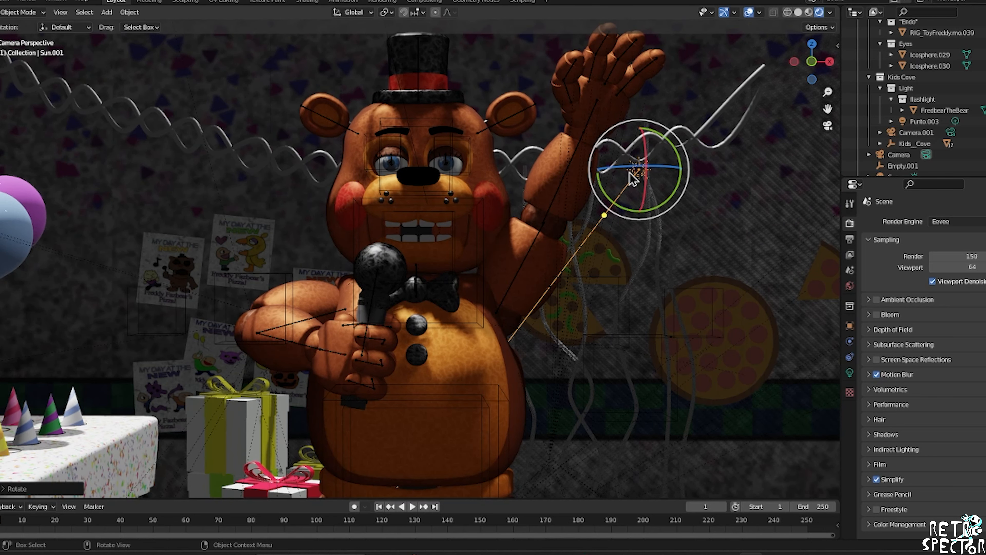
pyautogui.click(606, 132)
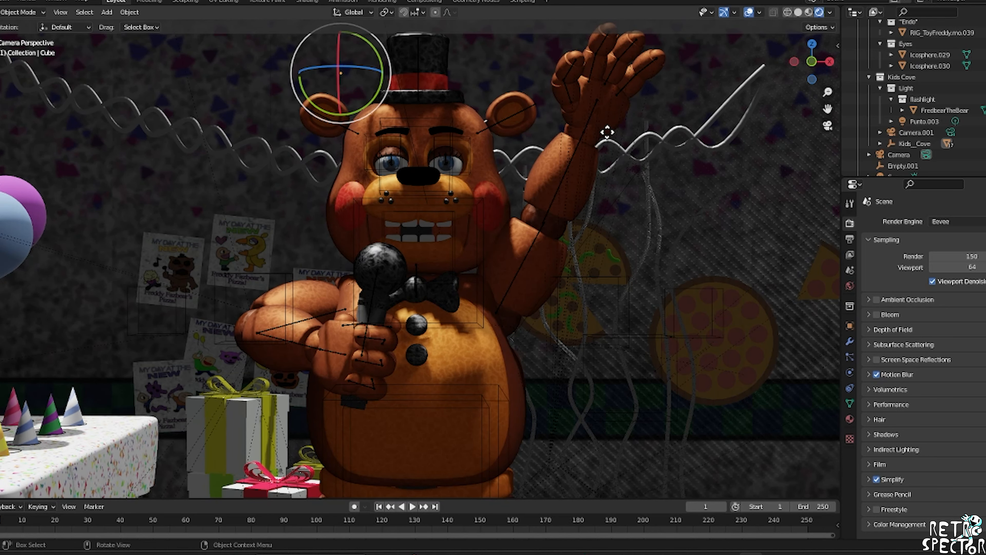
pyautogui.press('g')
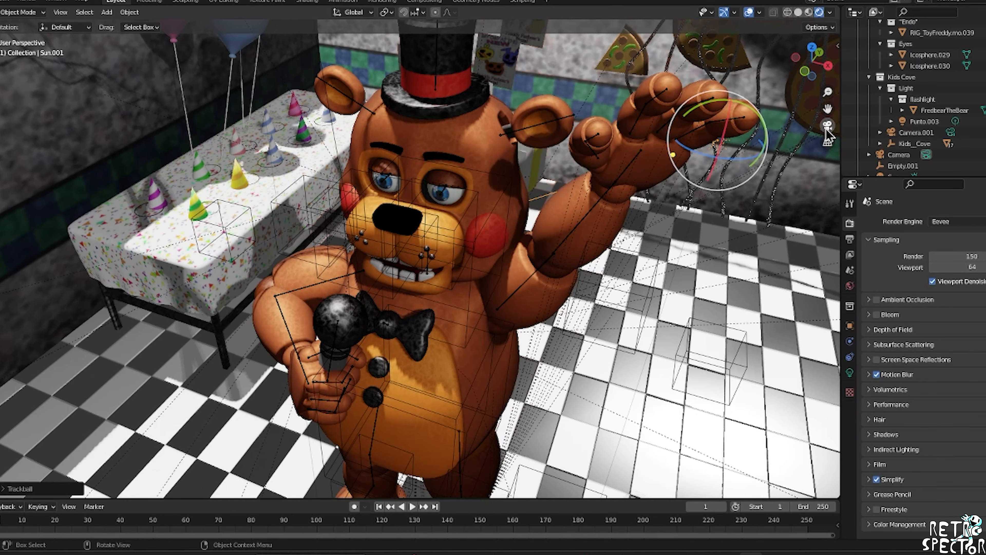
pyautogui.click(827, 127)
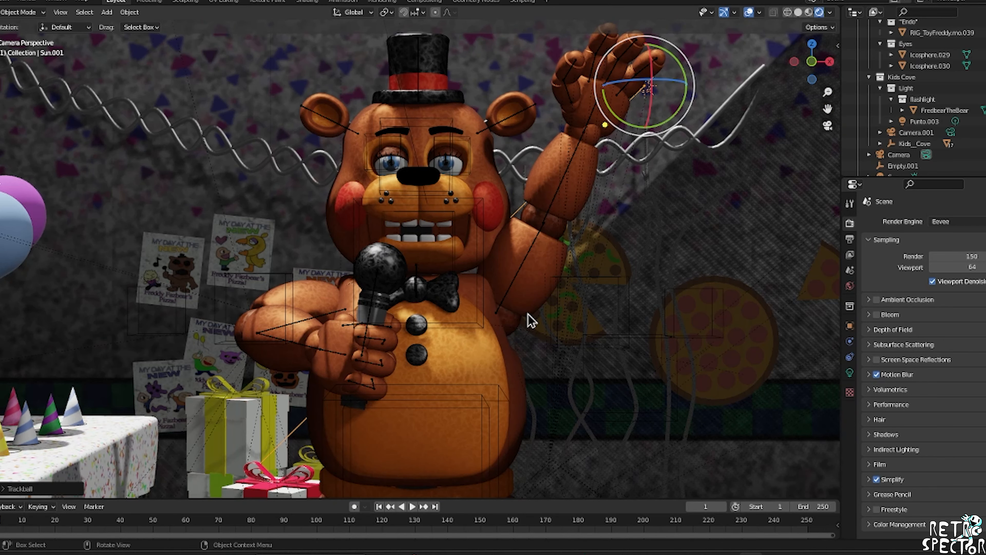
# Check the new lighting through the camera and render the scene as a still image.
pyautogui.scroll(-5, 530, 320)
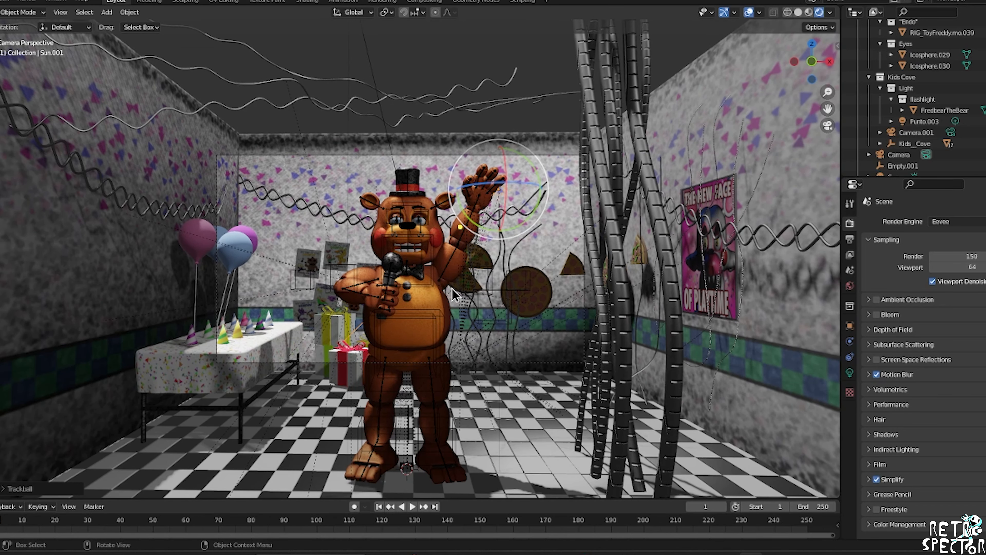
pyautogui.scroll(2, 454, 295)
pyautogui.scroll(1, 526, 277)
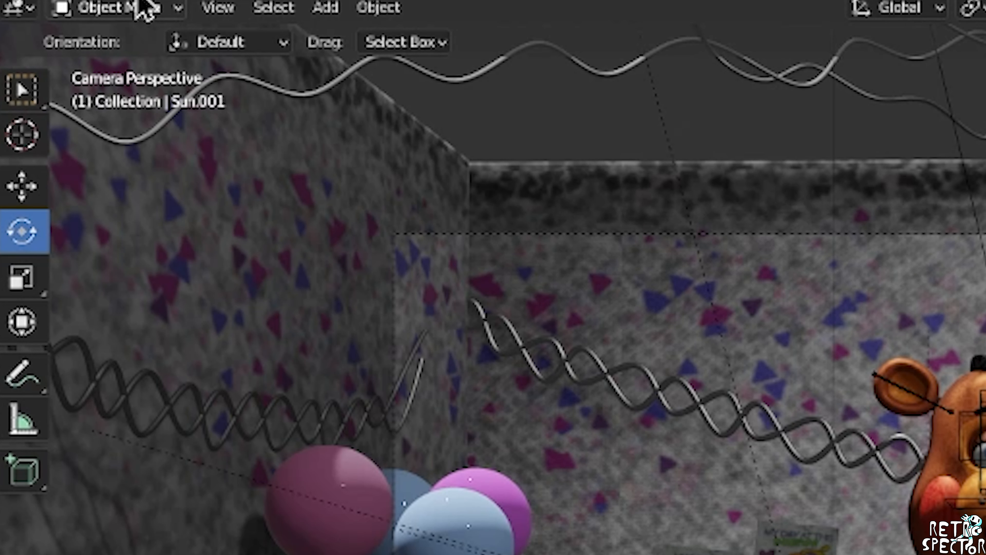
pyautogui.click(149, 1)
pyautogui.click(151, 5)
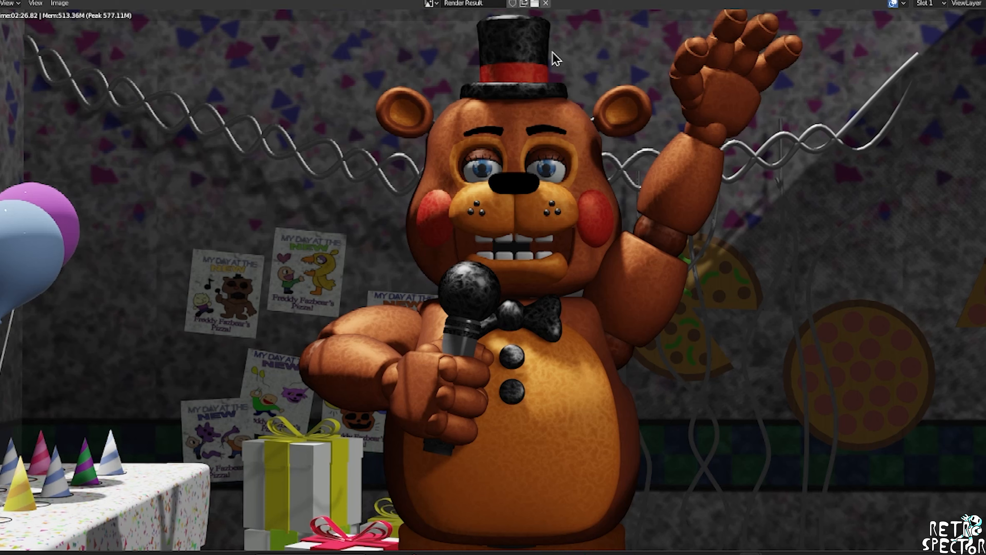
# Start saving the render result as an image, with the recent FNAF2 folder as the destination.
pyautogui.click(534, 4)
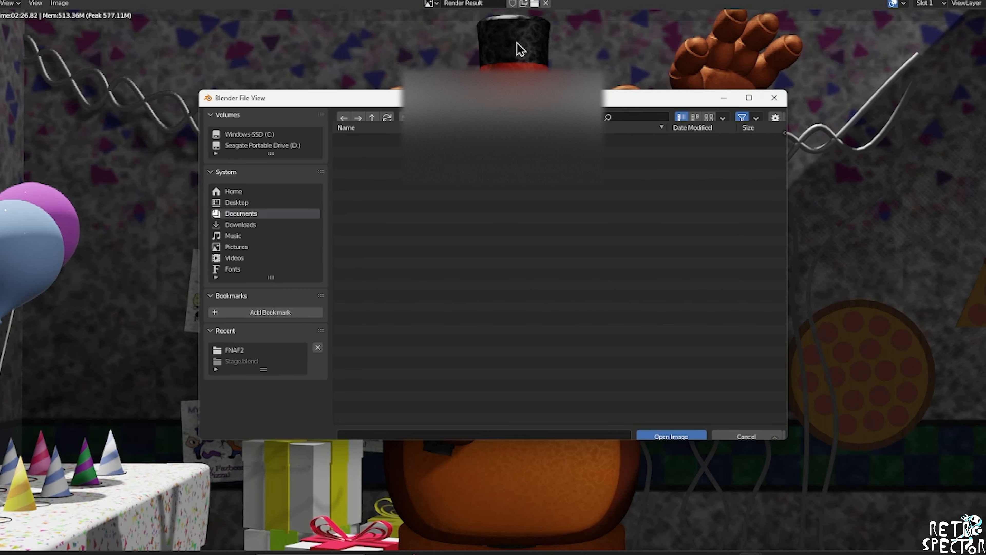
pyautogui.press('Escape')
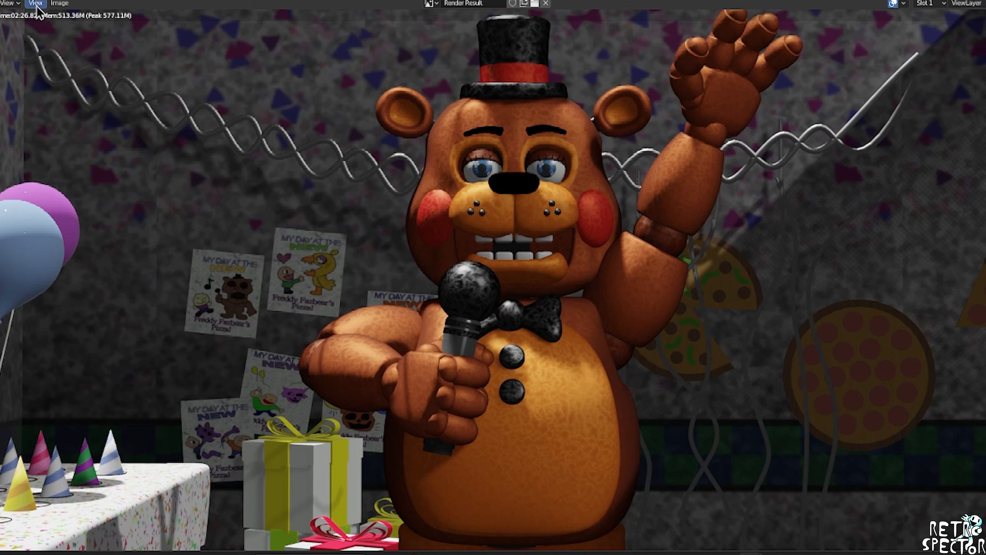
pyautogui.click(59, 3)
pyautogui.click(78, 81)
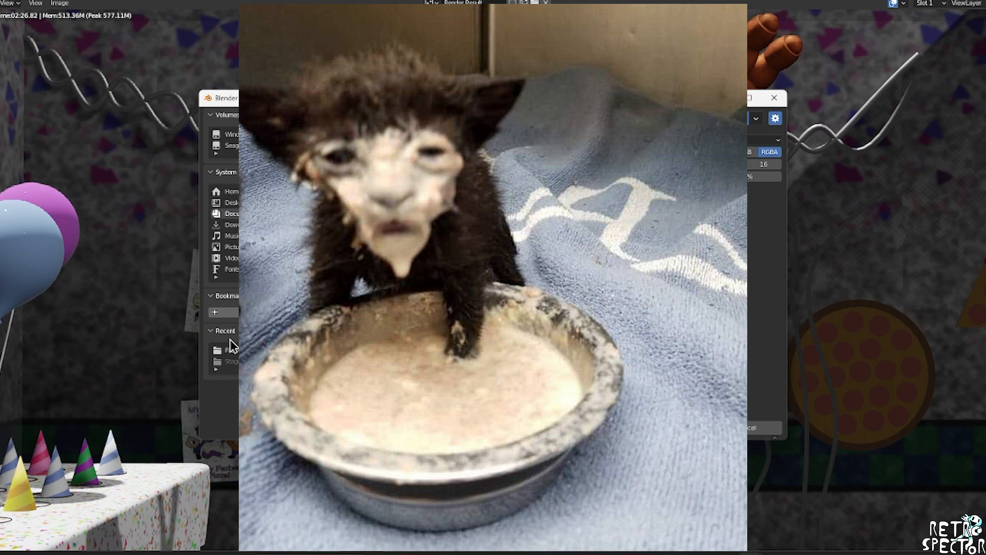
pyautogui.click(230, 350)
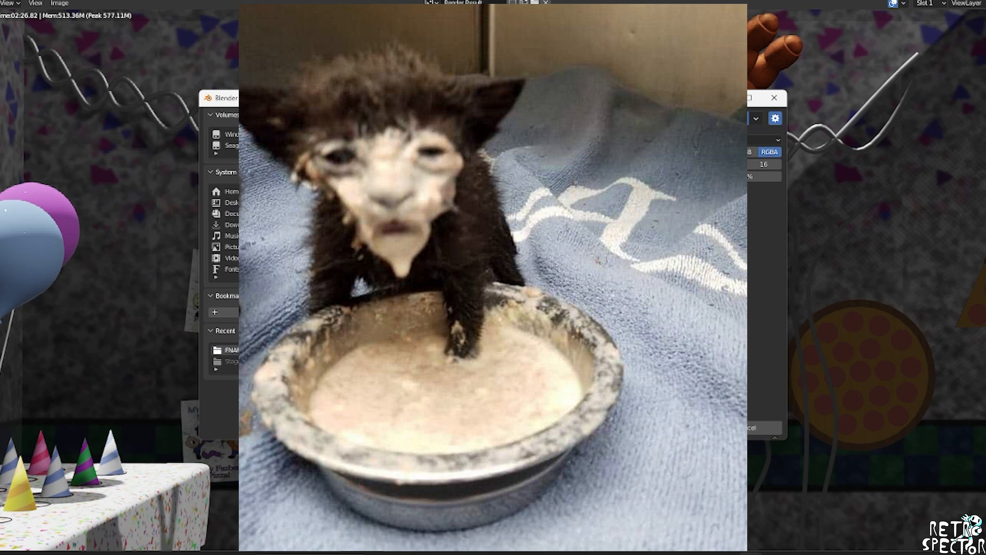
# Name the render toyfreddymodelomgsocool.png and save it as an image in the FNAF2 folder.
pyautogui.click(415, 428)
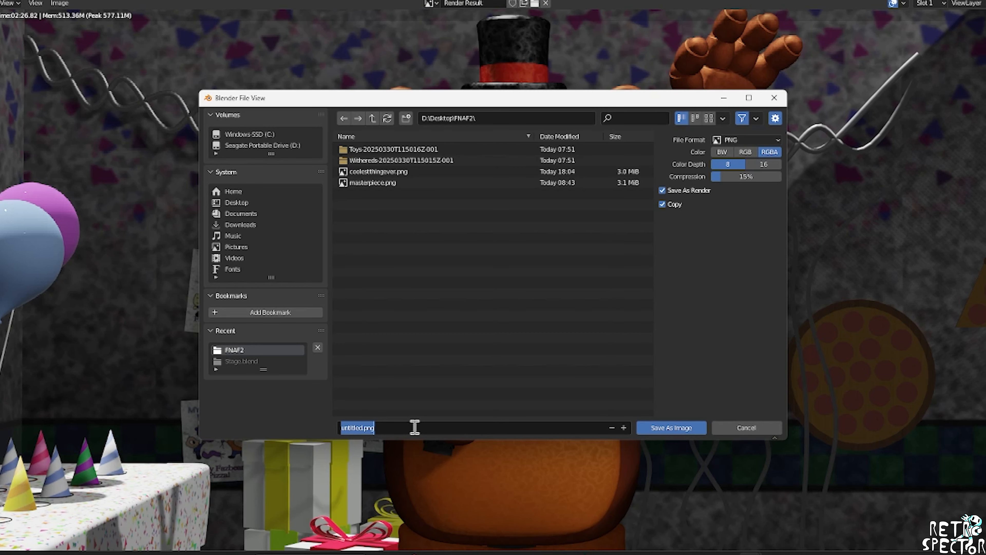
pyautogui.write('toyfreddymodelomg')
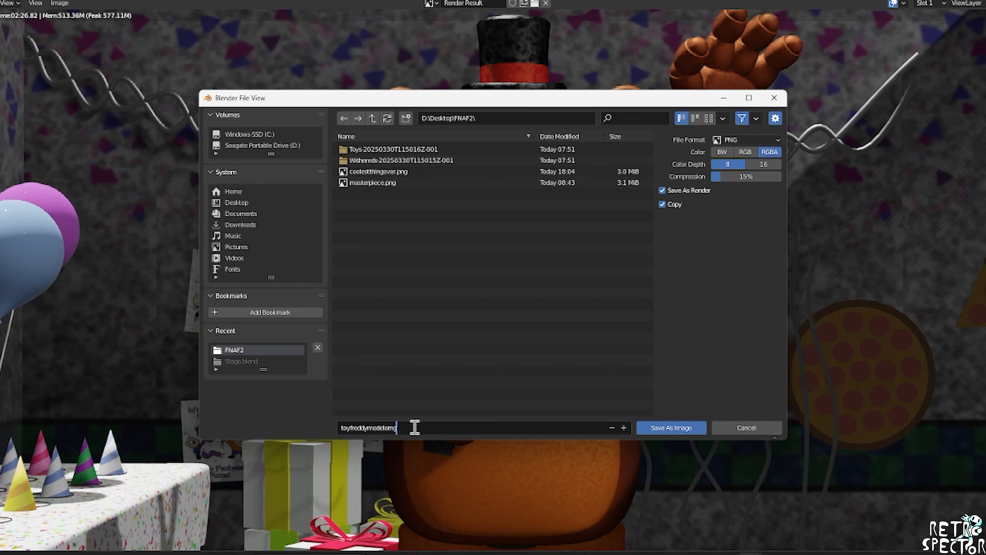
pyautogui.write('socool')
pyautogui.press('Return')
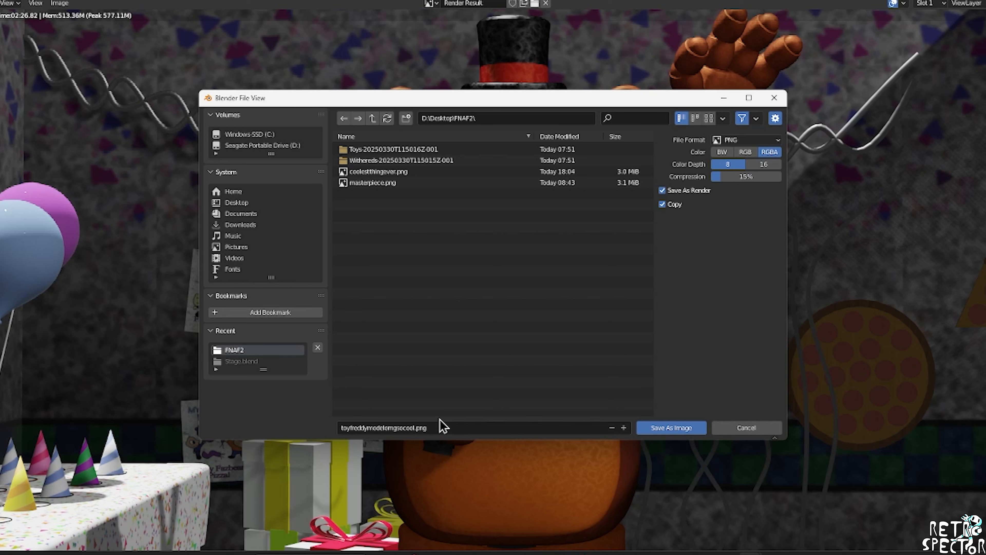
pyautogui.click(675, 428)
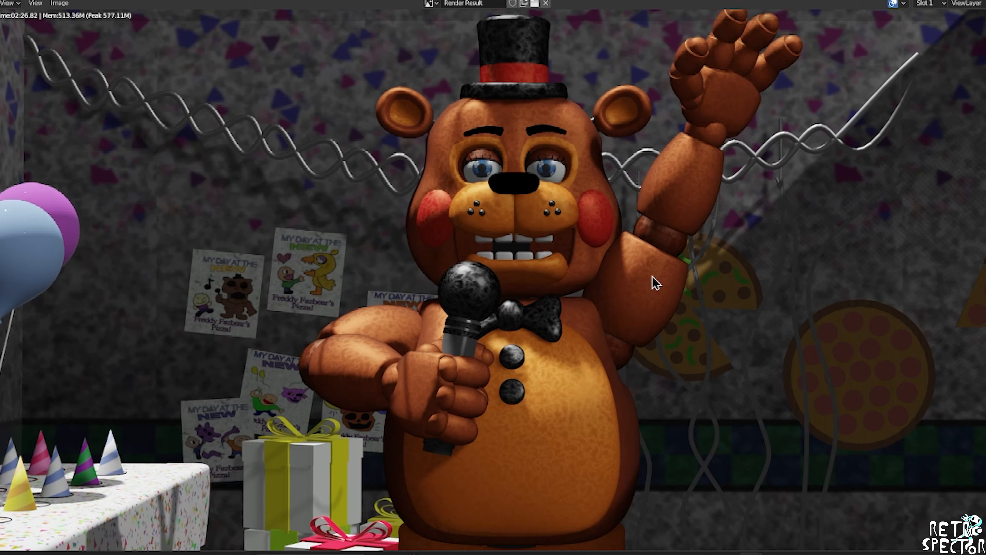